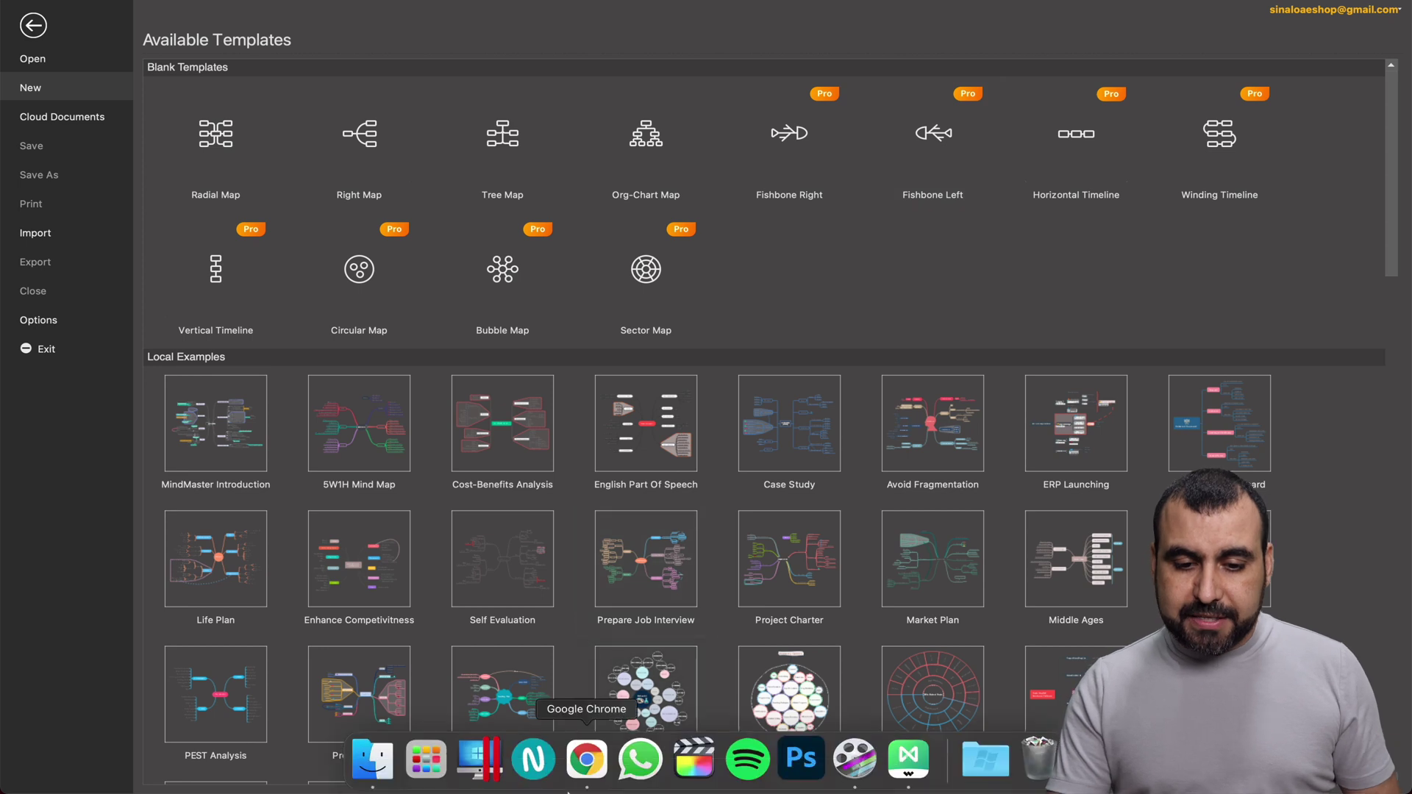
- View the MindMaster download page in Chrome, then return to MindMaster's Available Templates screen
click(599, 772)
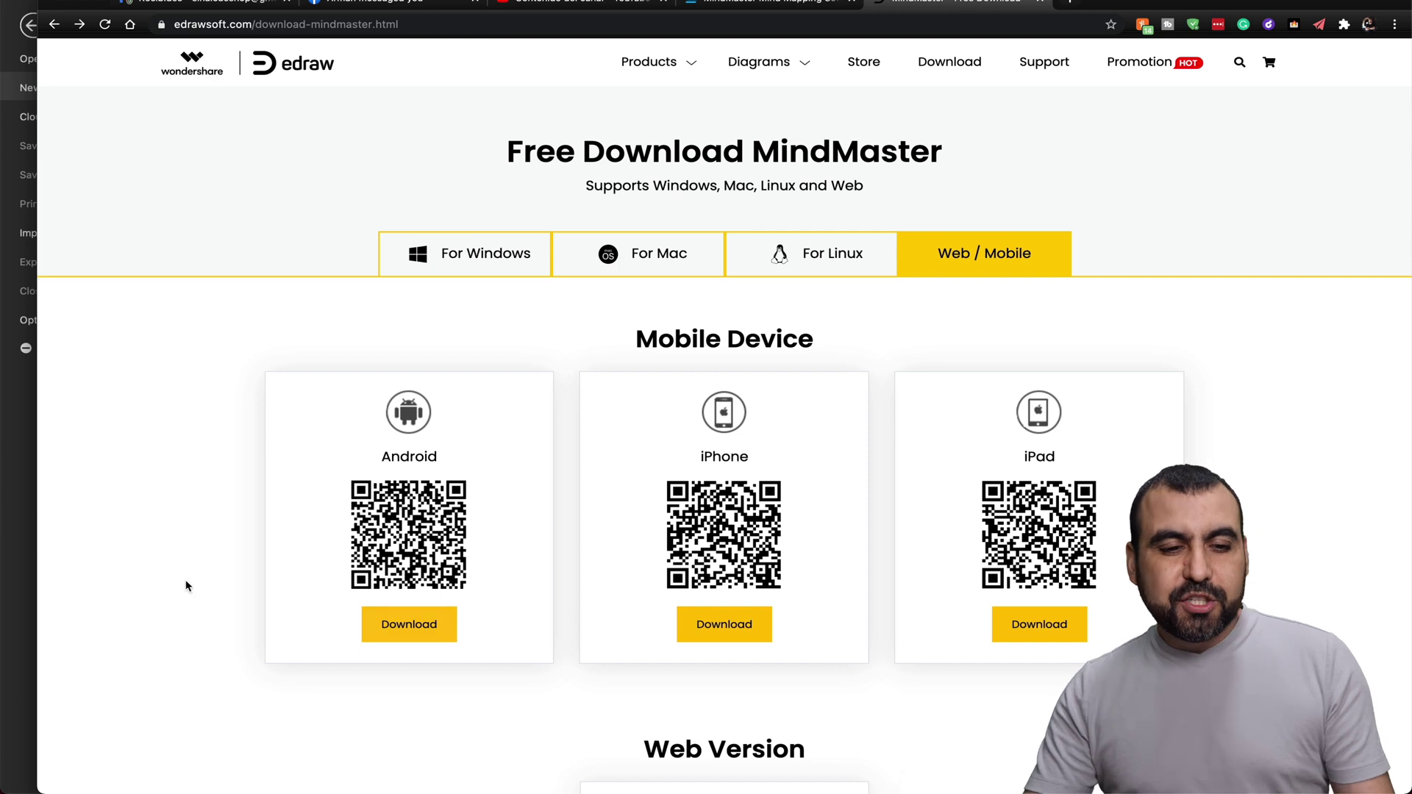
click(3, 498)
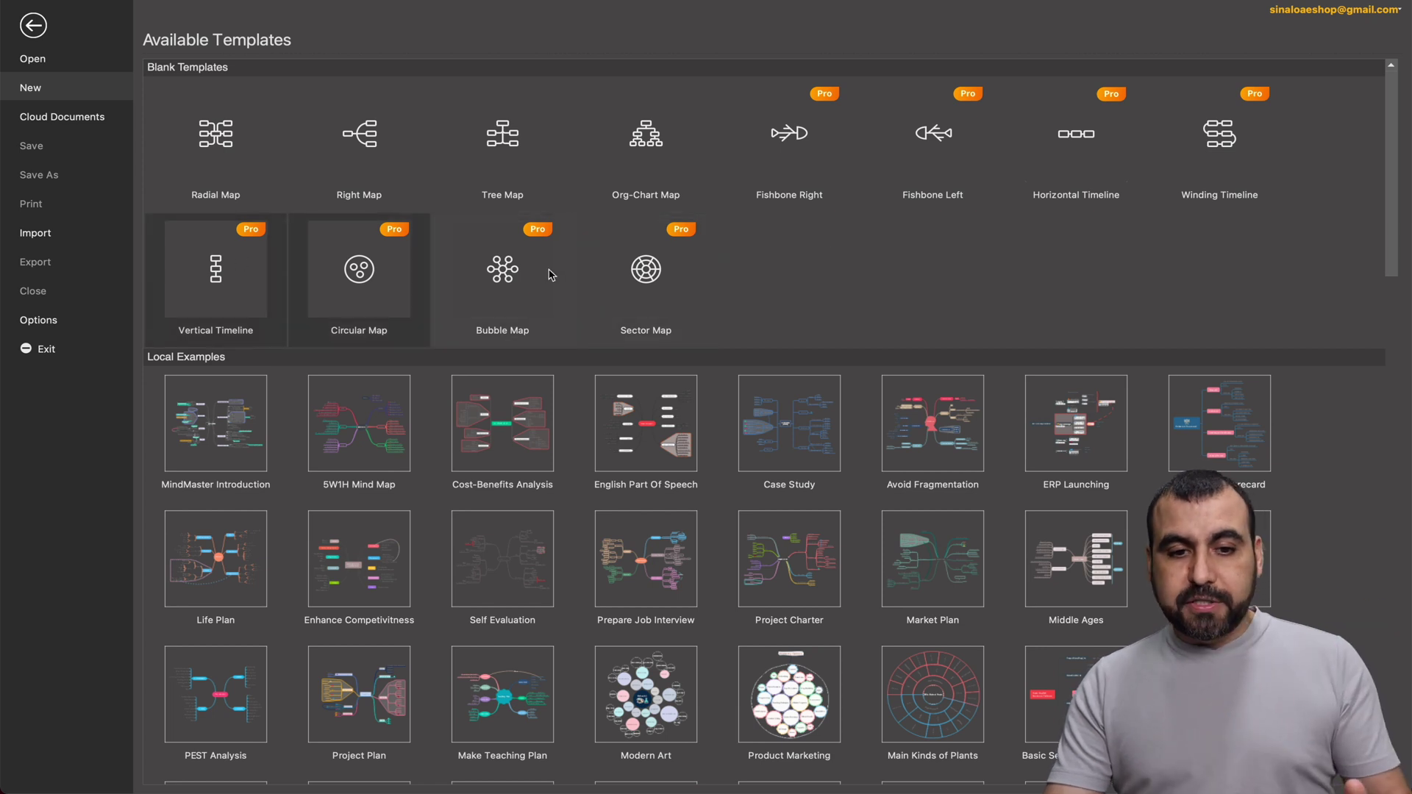
- Scroll the Available Templates list down to the Local Examples maps
scroll(670, 287, down, 3)
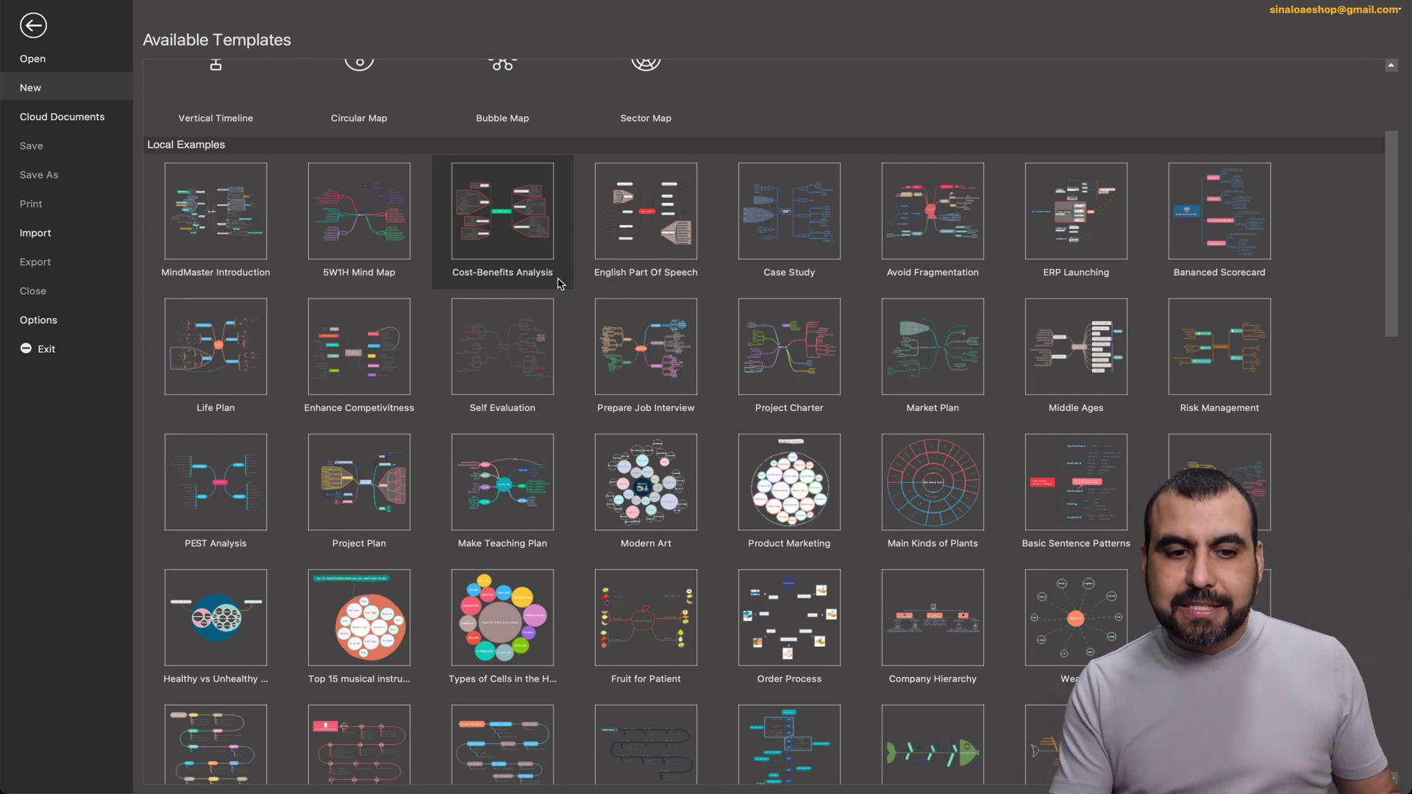
- Open the MindMaster Introduction example and inspect the central, 7. Import and Export, and Export topics
click(217, 210)
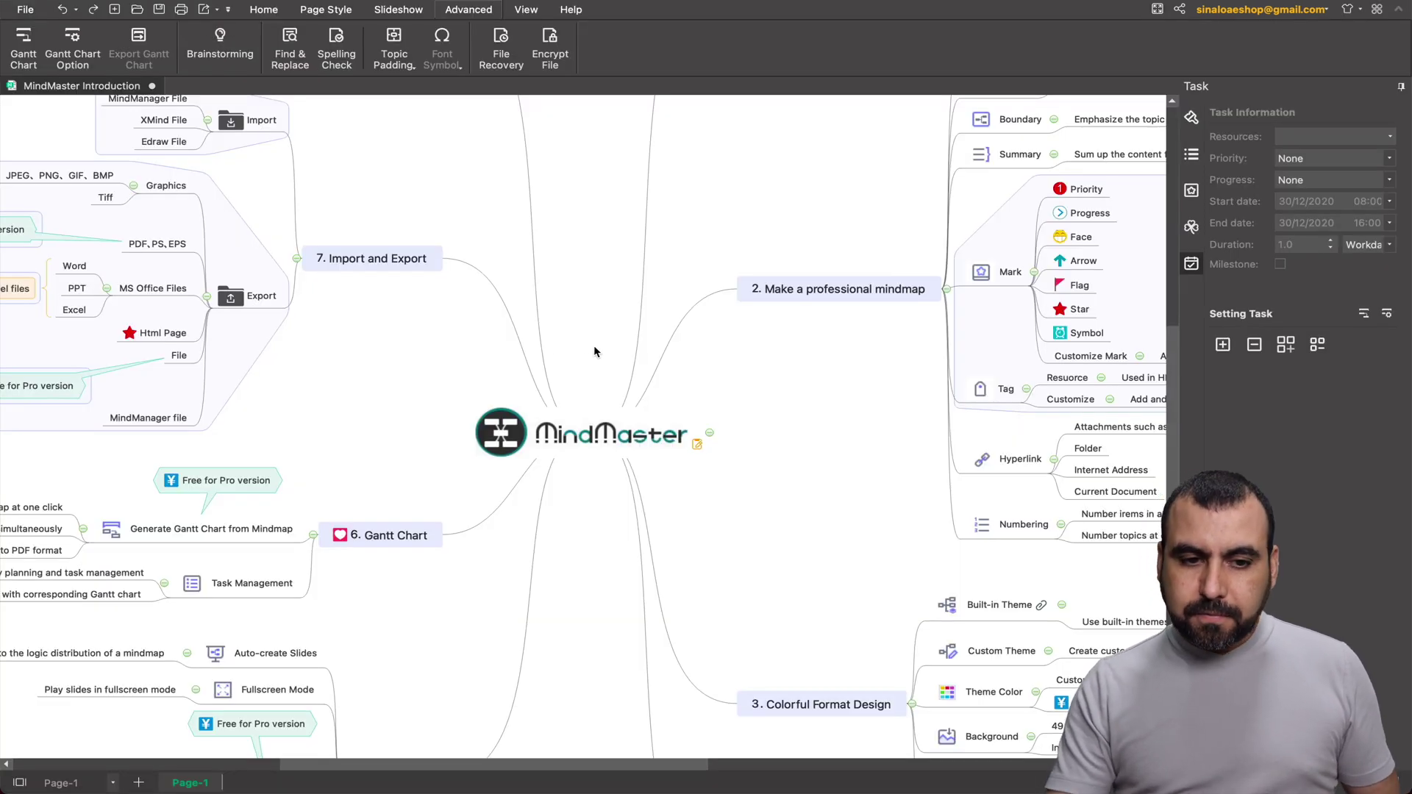
drag(392, 319, 2, 87)
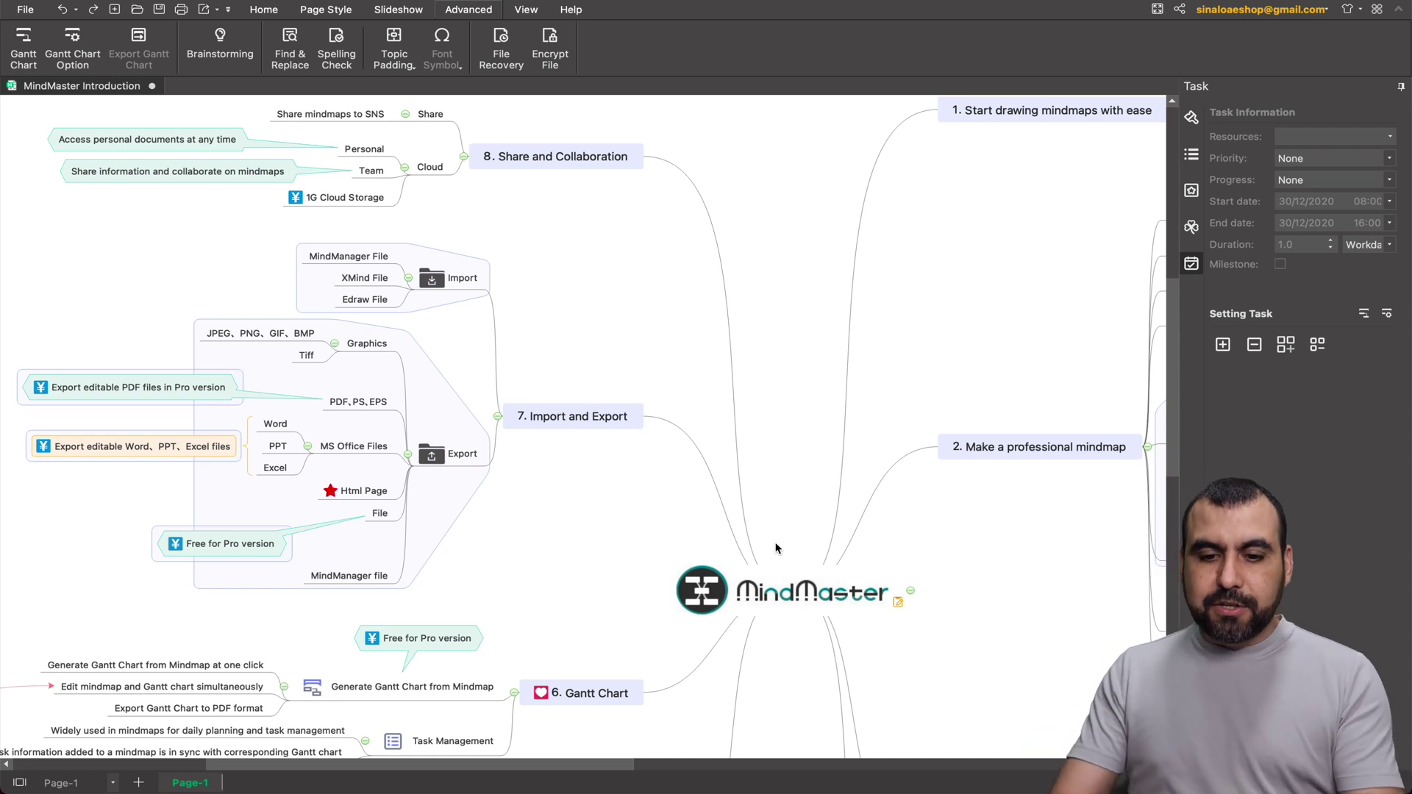
click(778, 574)
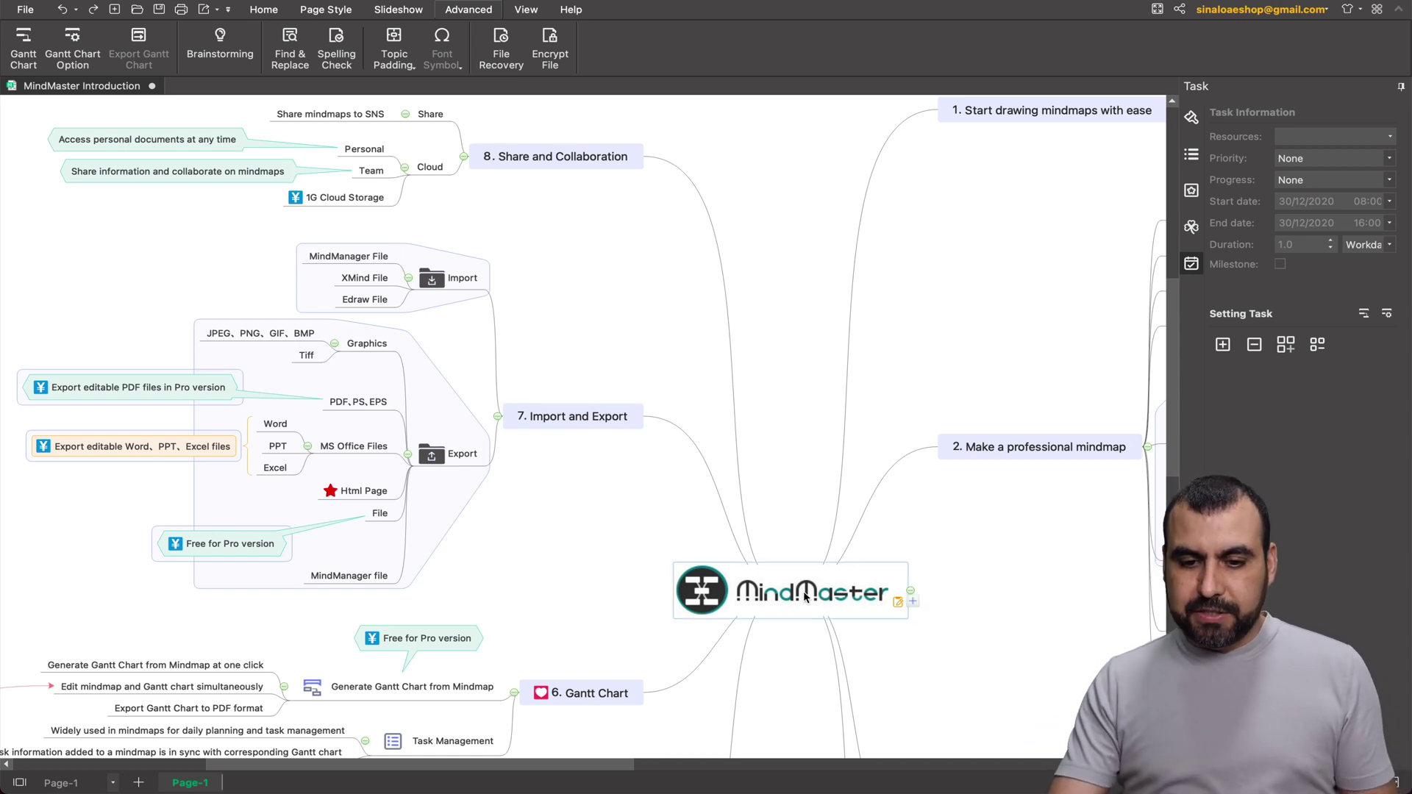
click(580, 418)
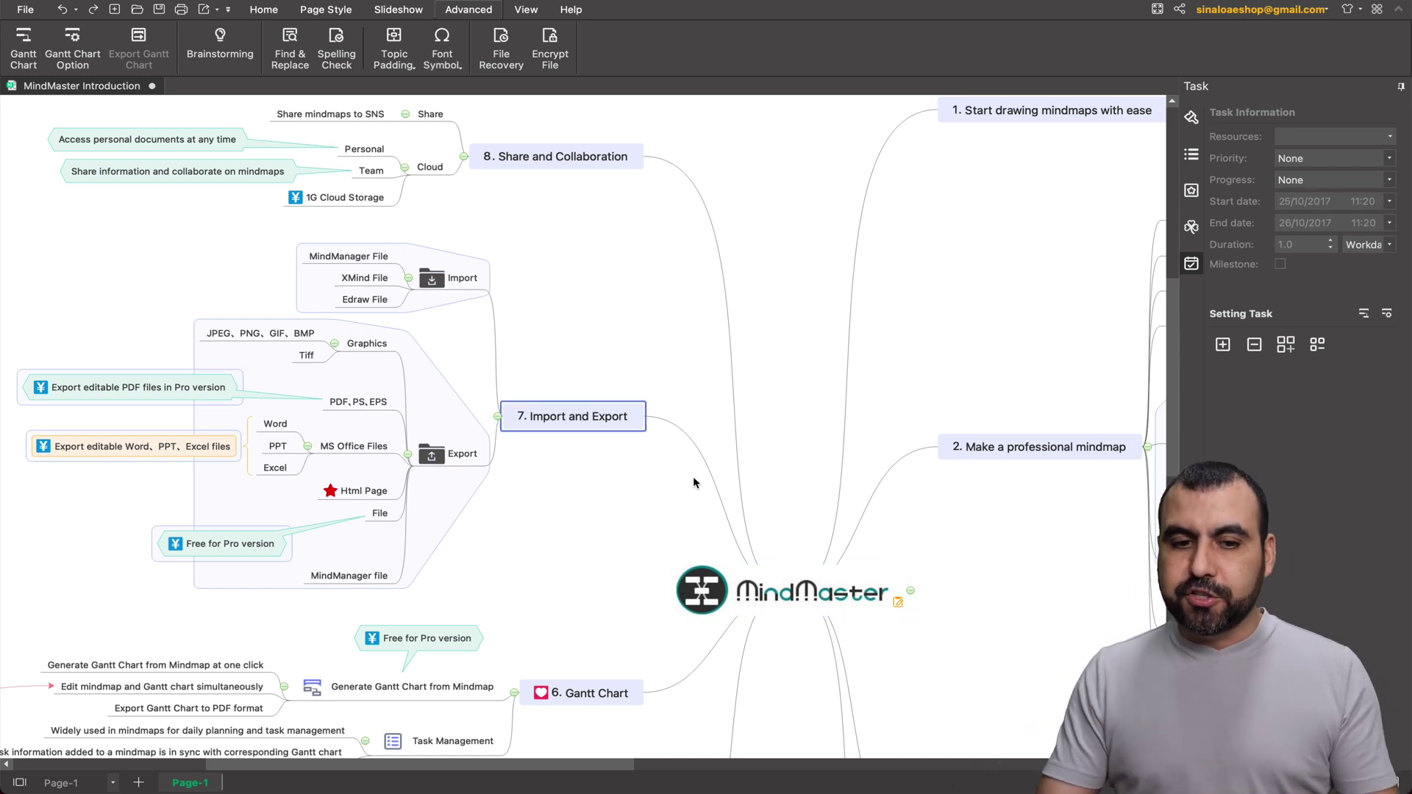
click(462, 453)
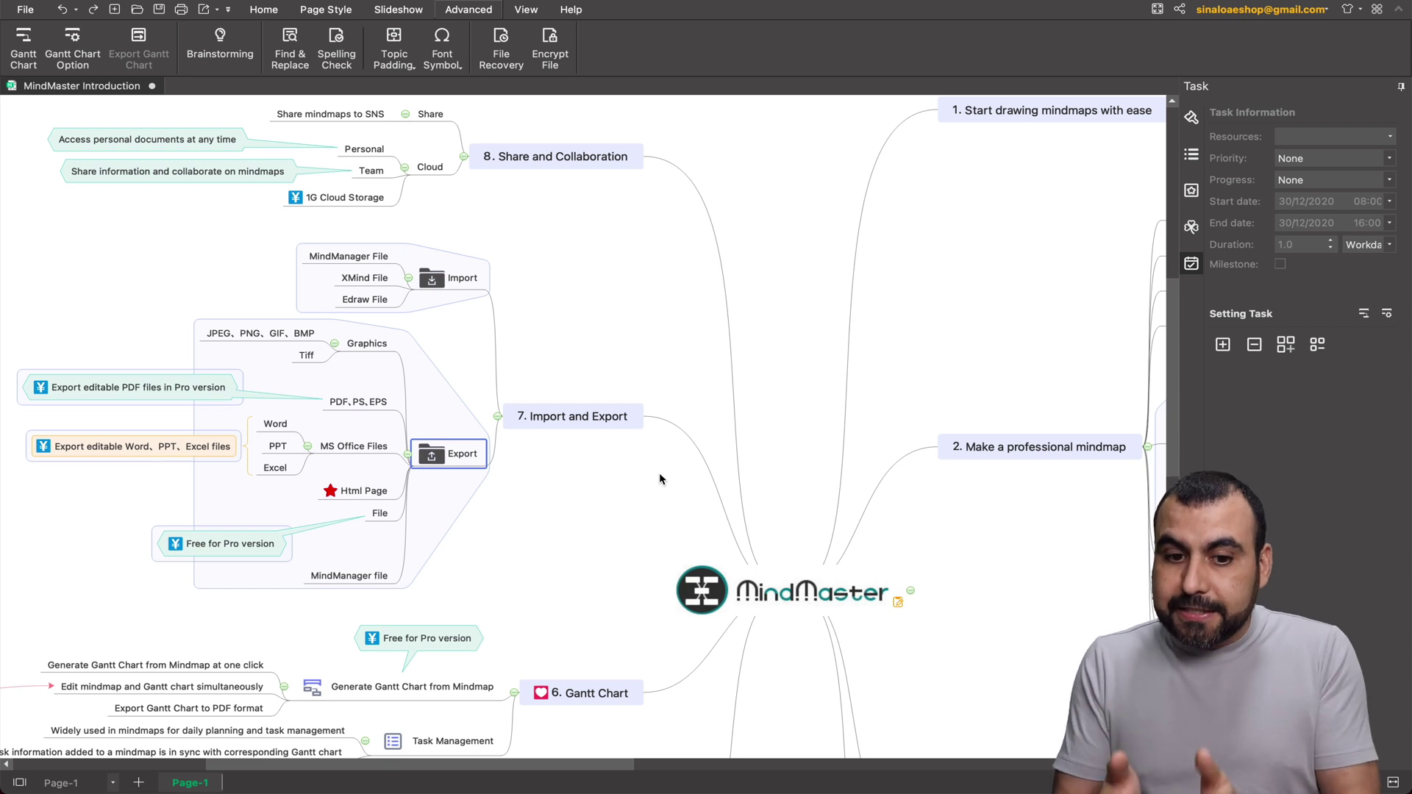
- Add a new subtopic under 7. Import and Export with six child subtopics
click(601, 424)
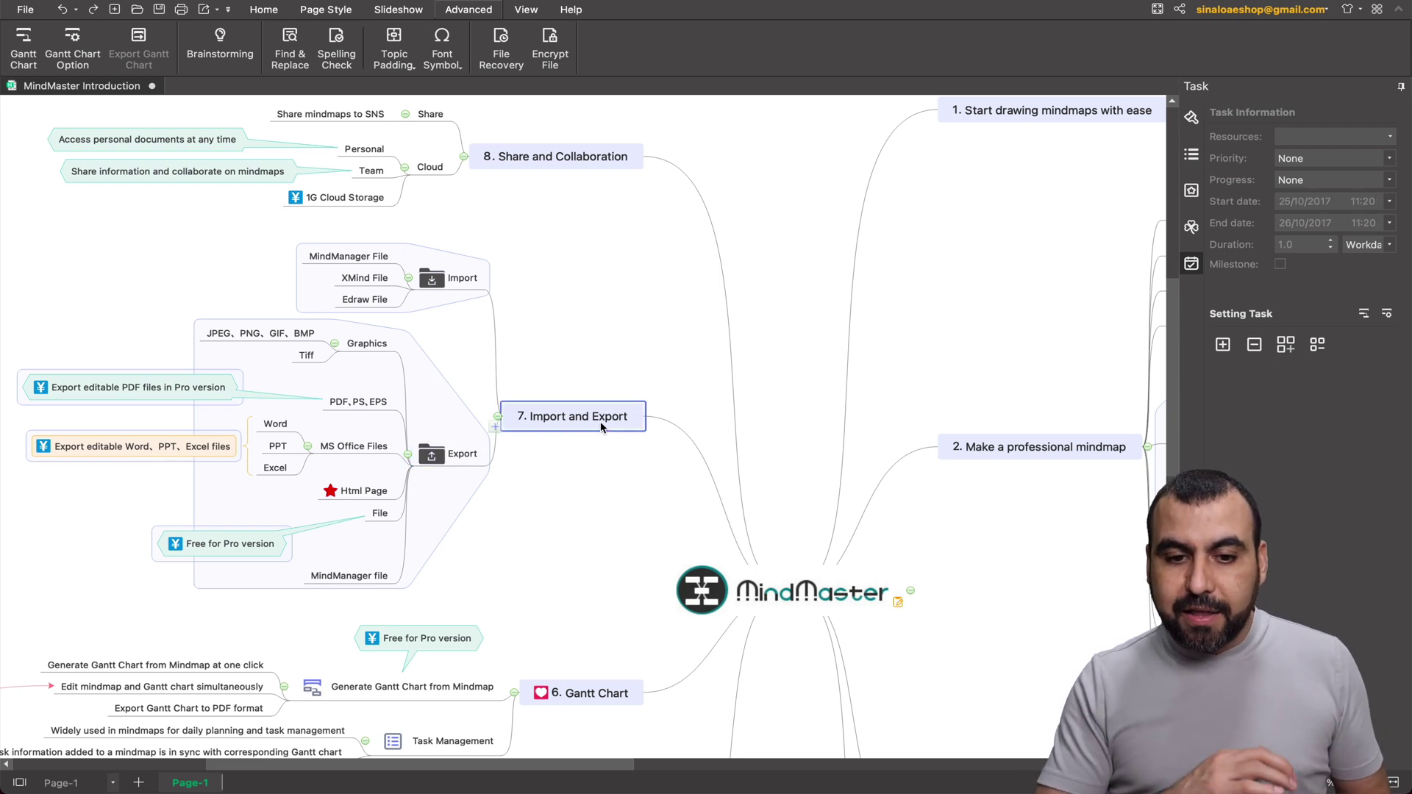
click(494, 426)
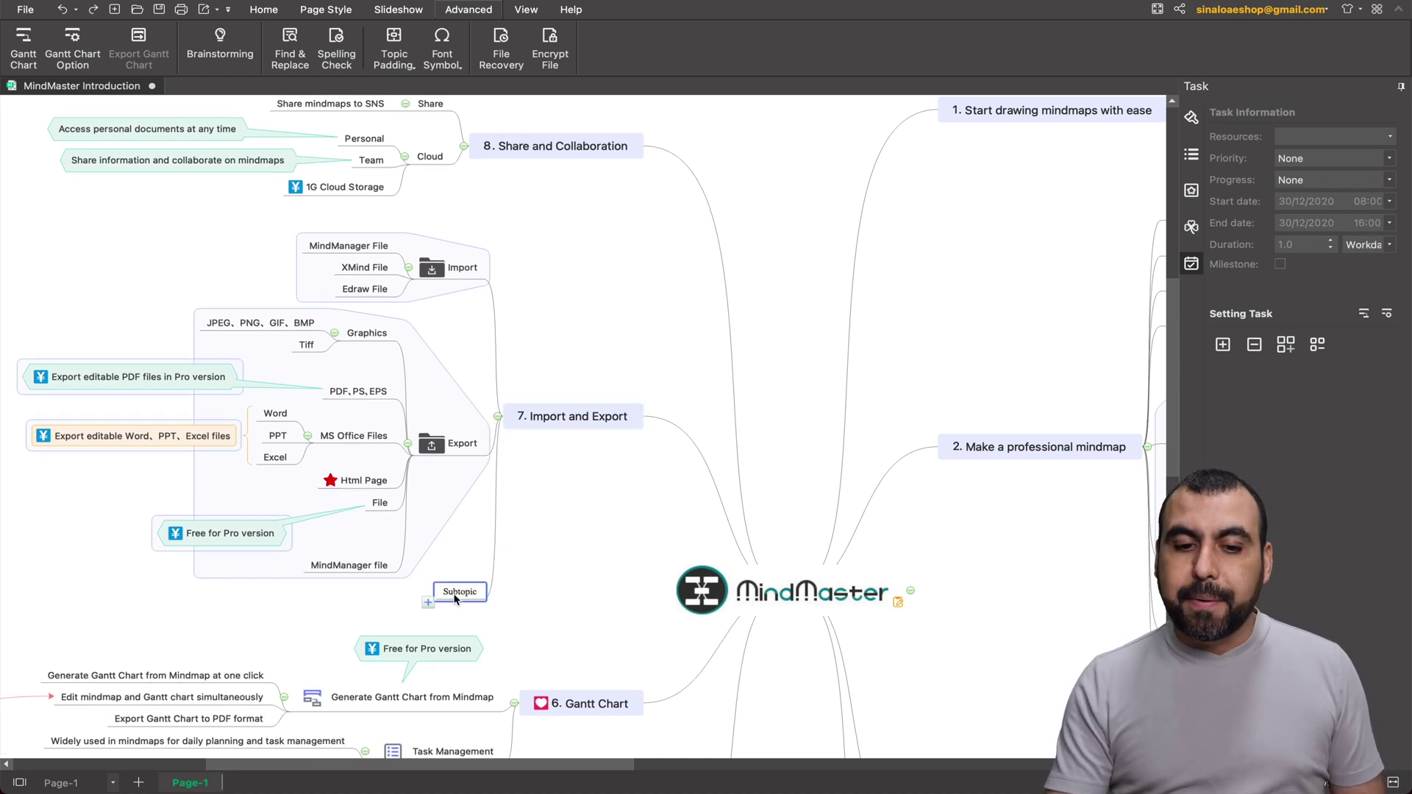
click(428, 602)
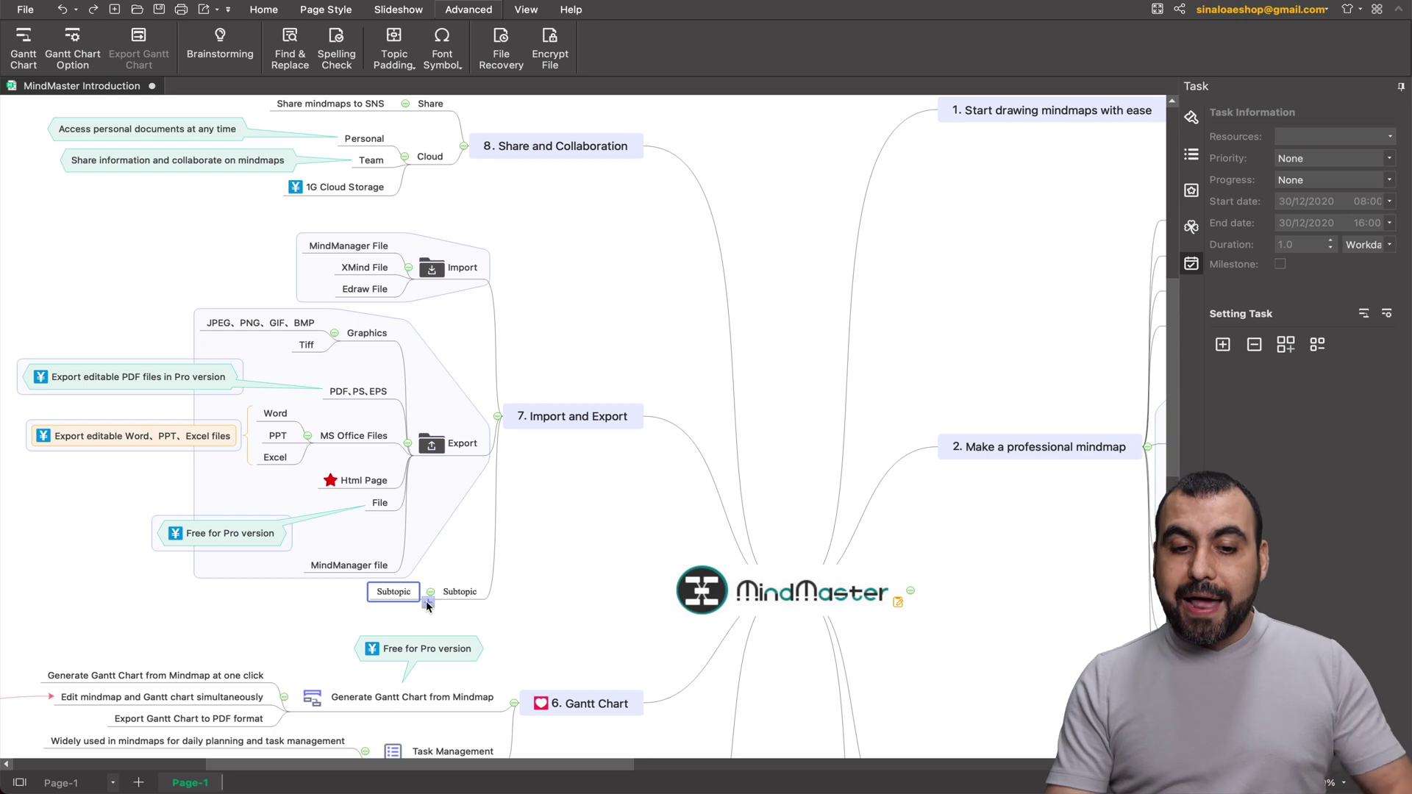
click(428, 604)
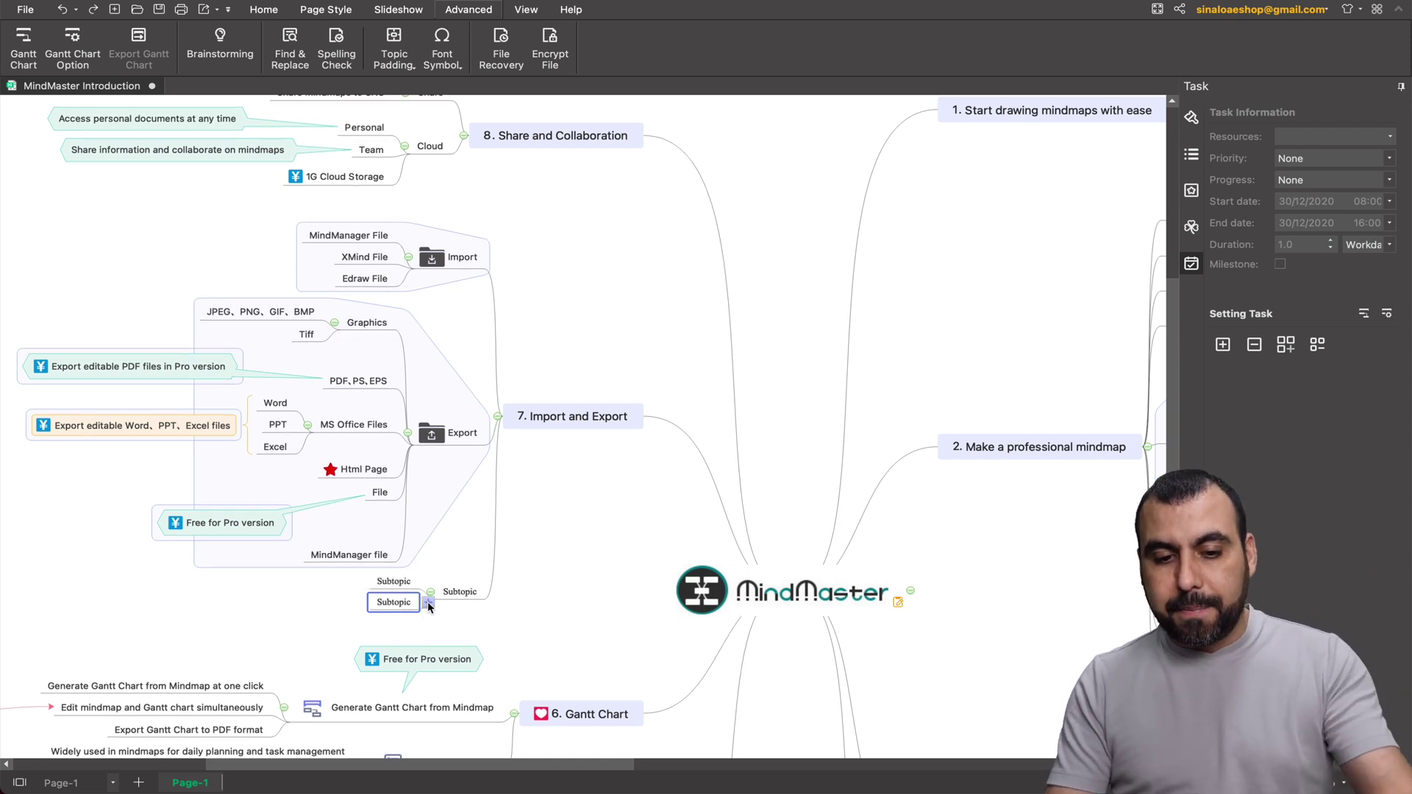
click(428, 603)
click(428, 603)
click(428, 603)
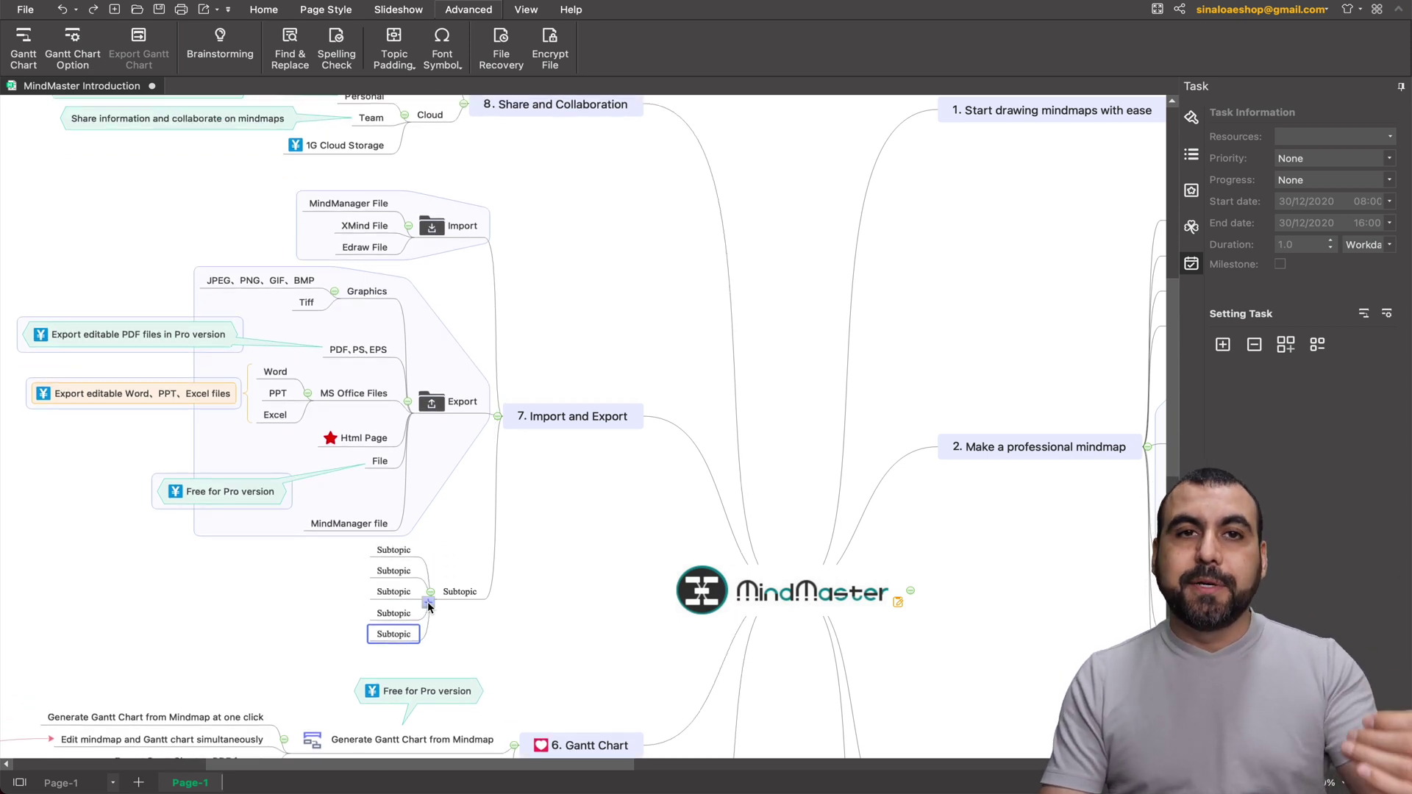
click(428, 603)
- Rename the first child subtopic to EXPORT
click(395, 541)
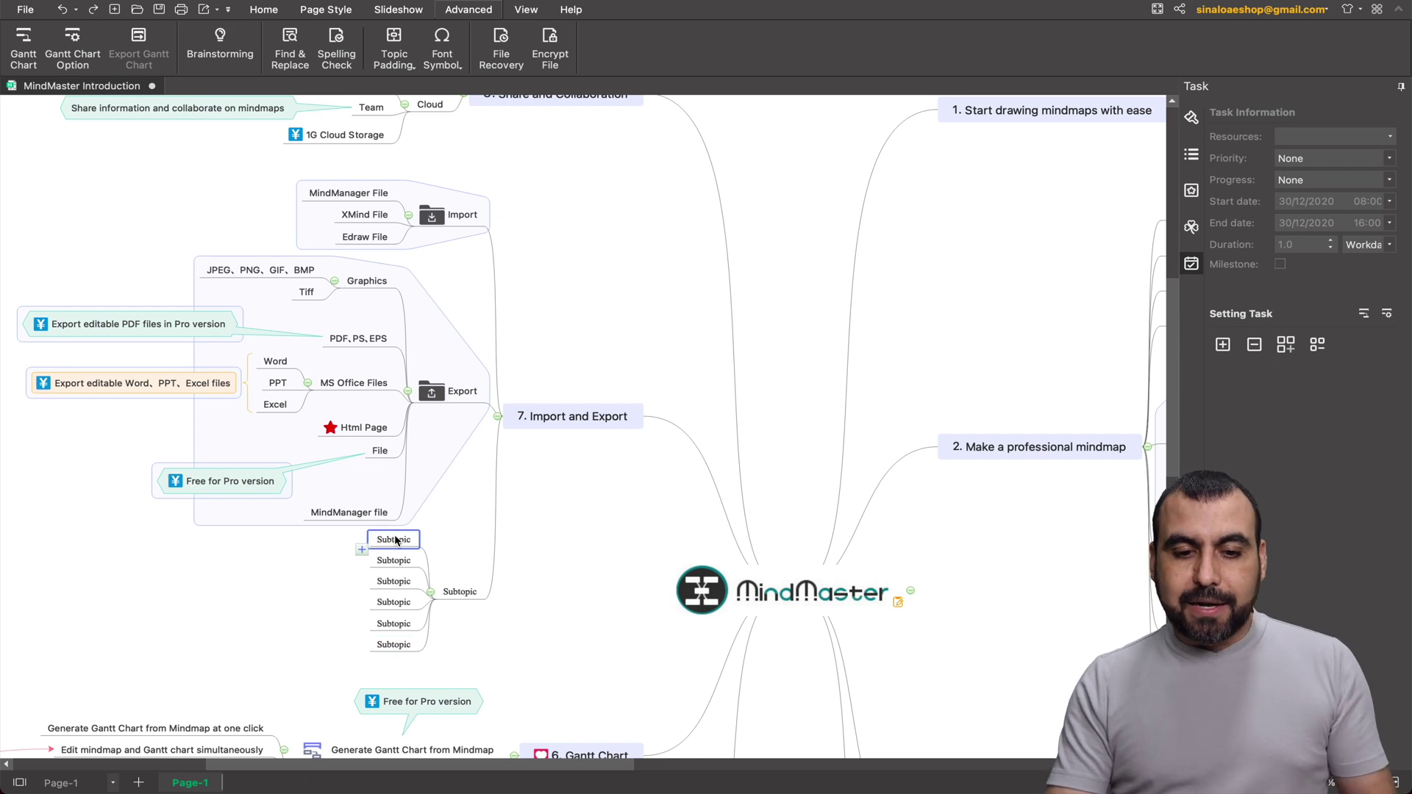
click(395, 541)
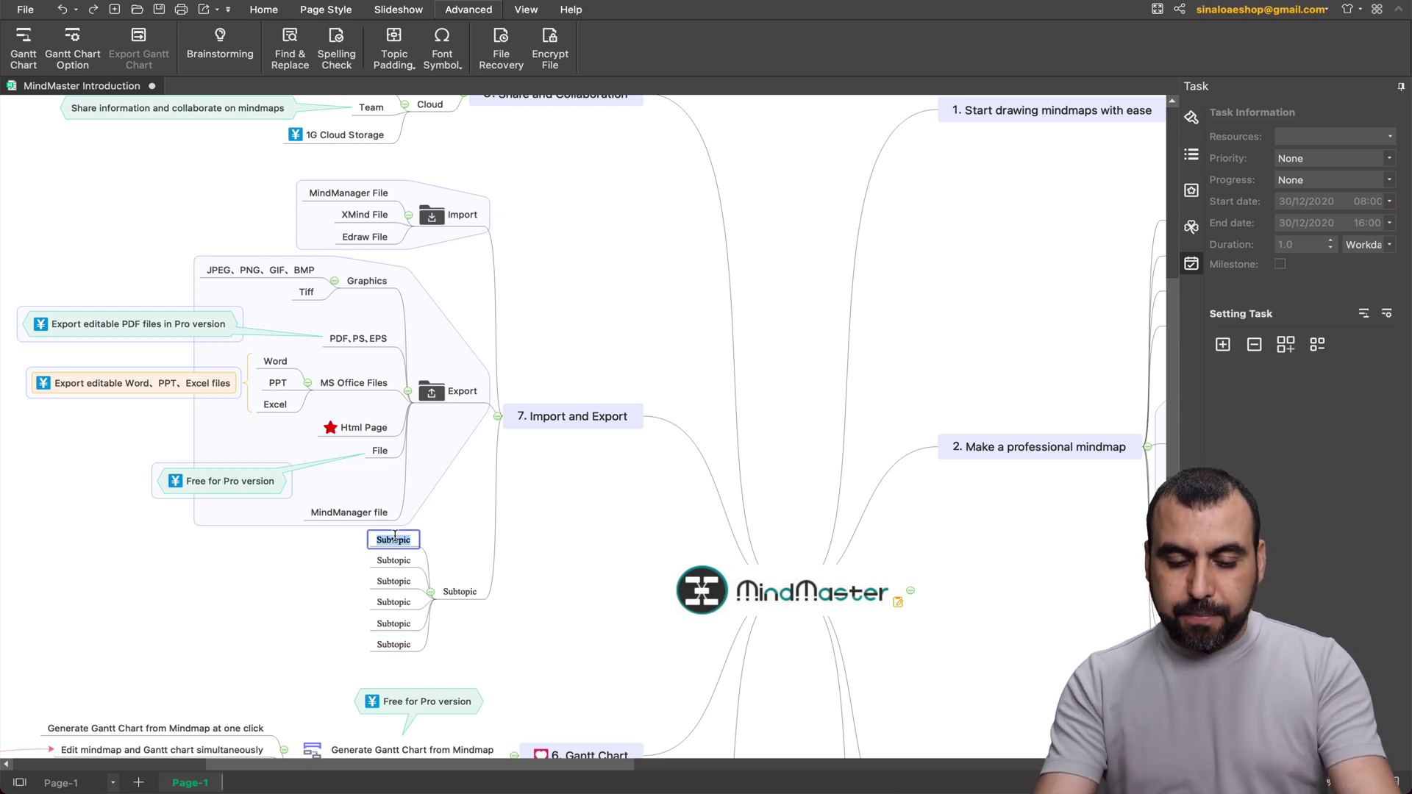
text(EXPORT)
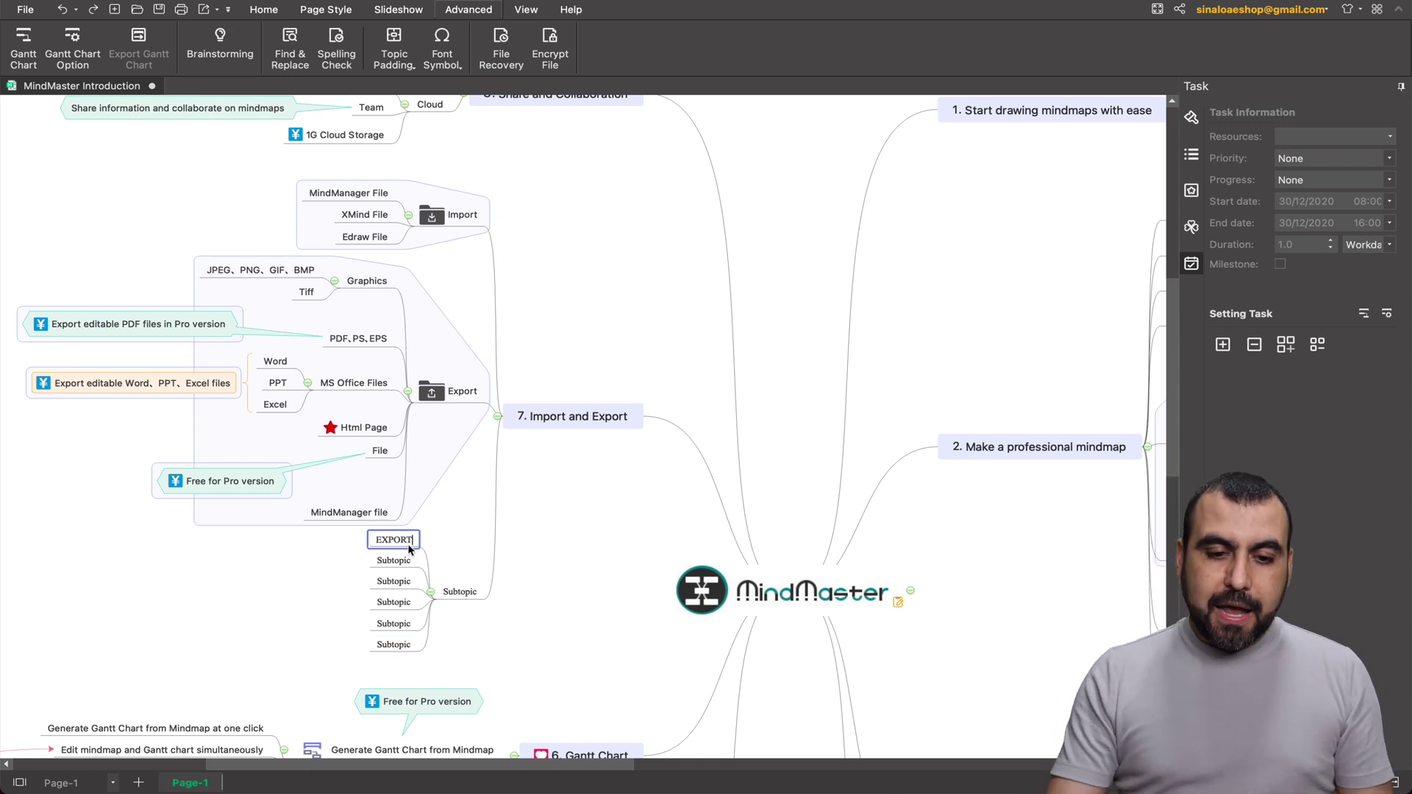
key(Return)
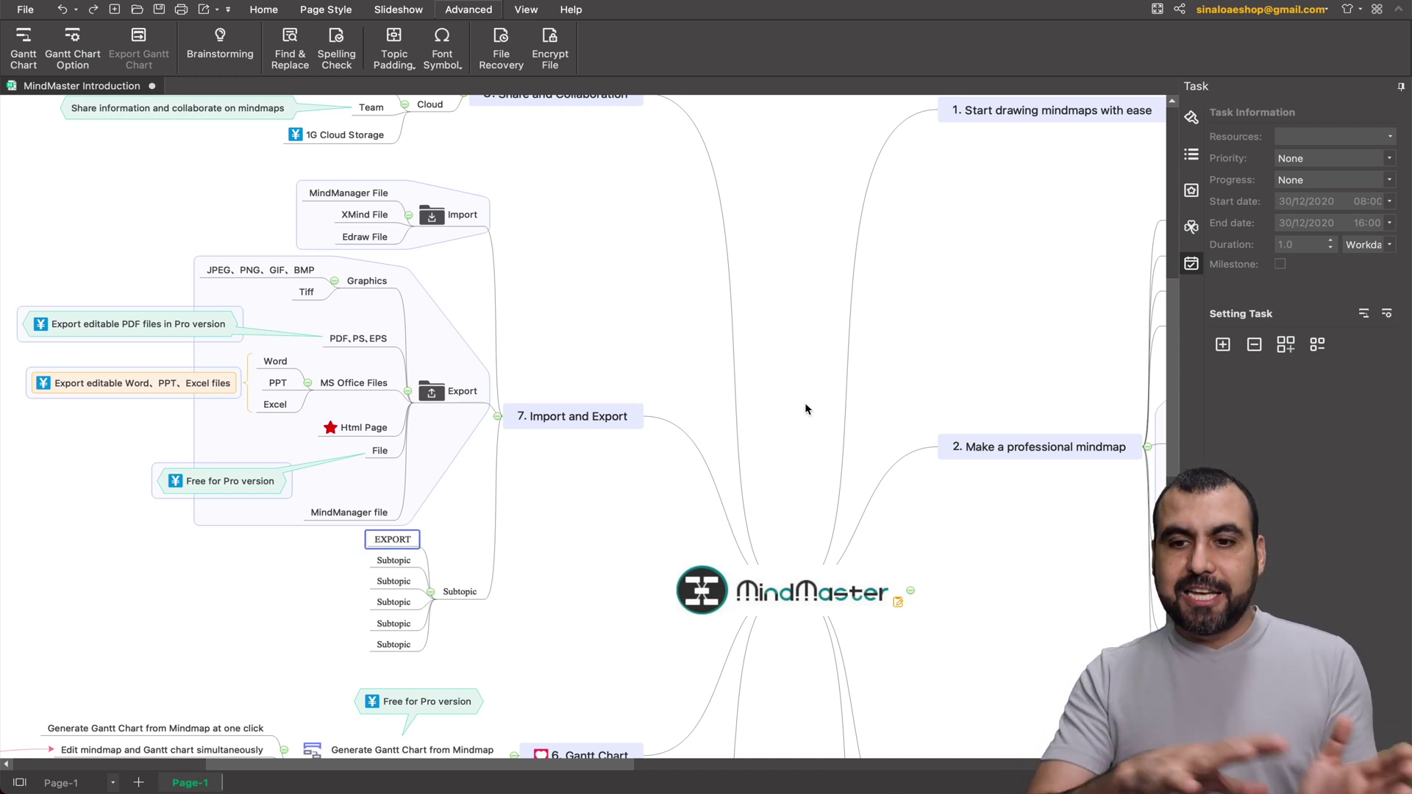
click(1192, 119)
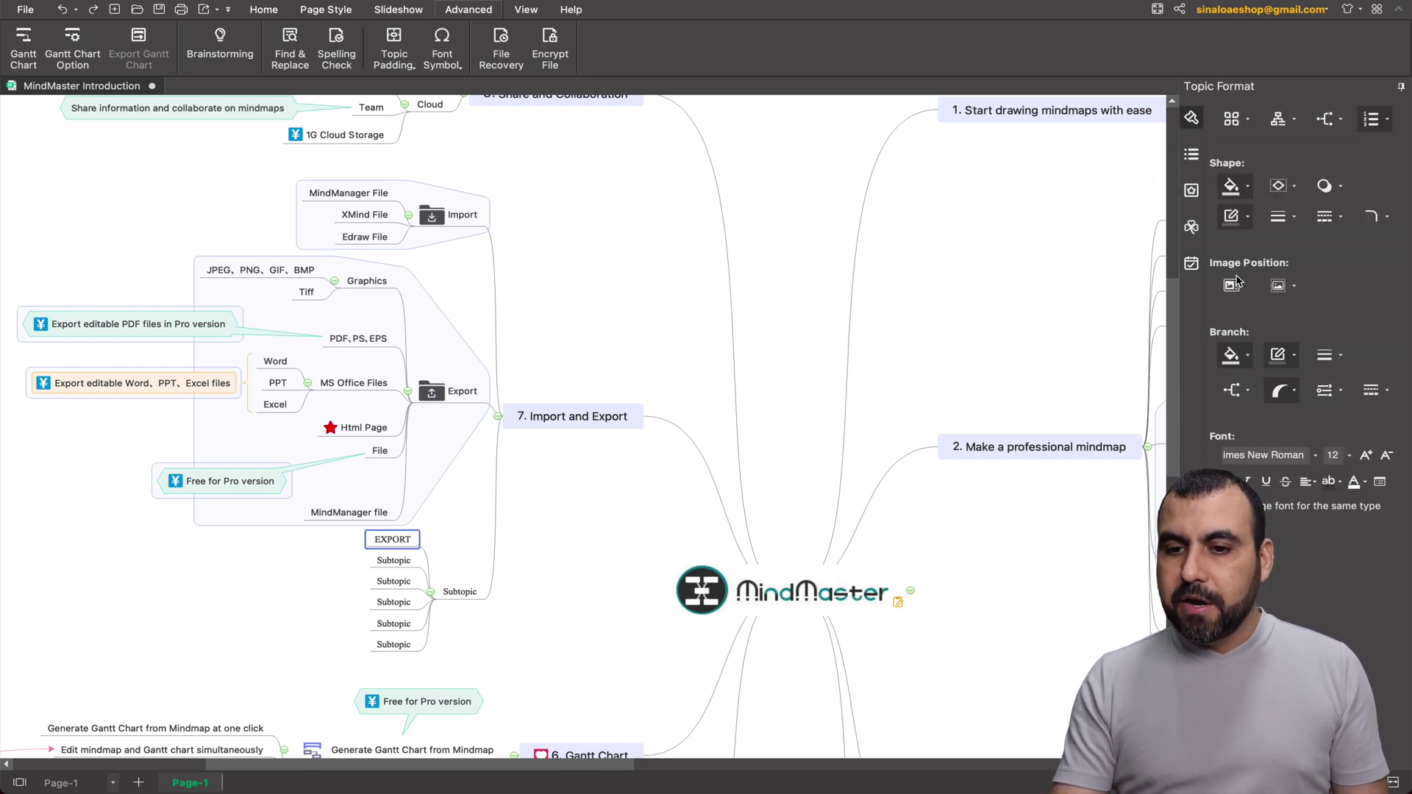
click(1232, 353)
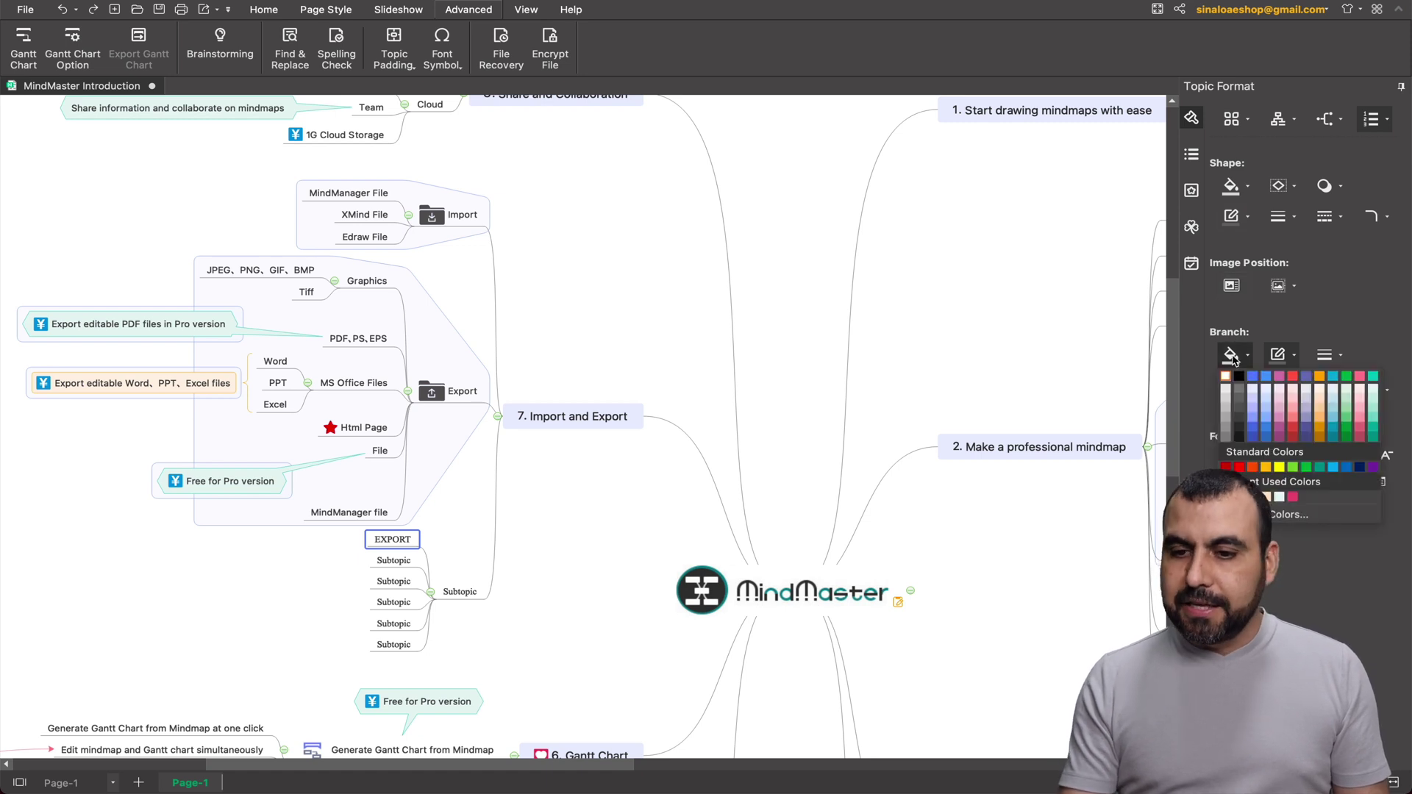
click(1322, 432)
click(1294, 356)
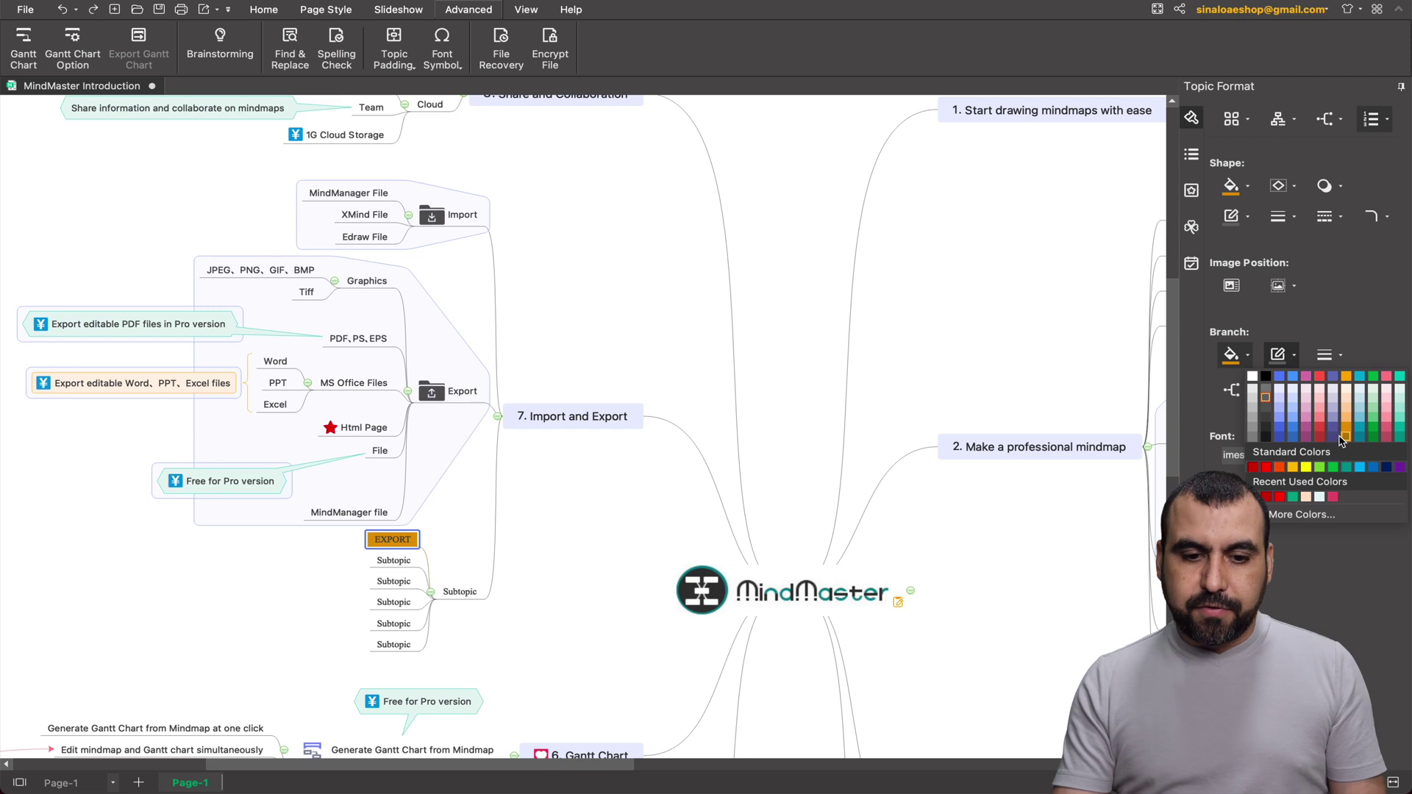
click(597, 413)
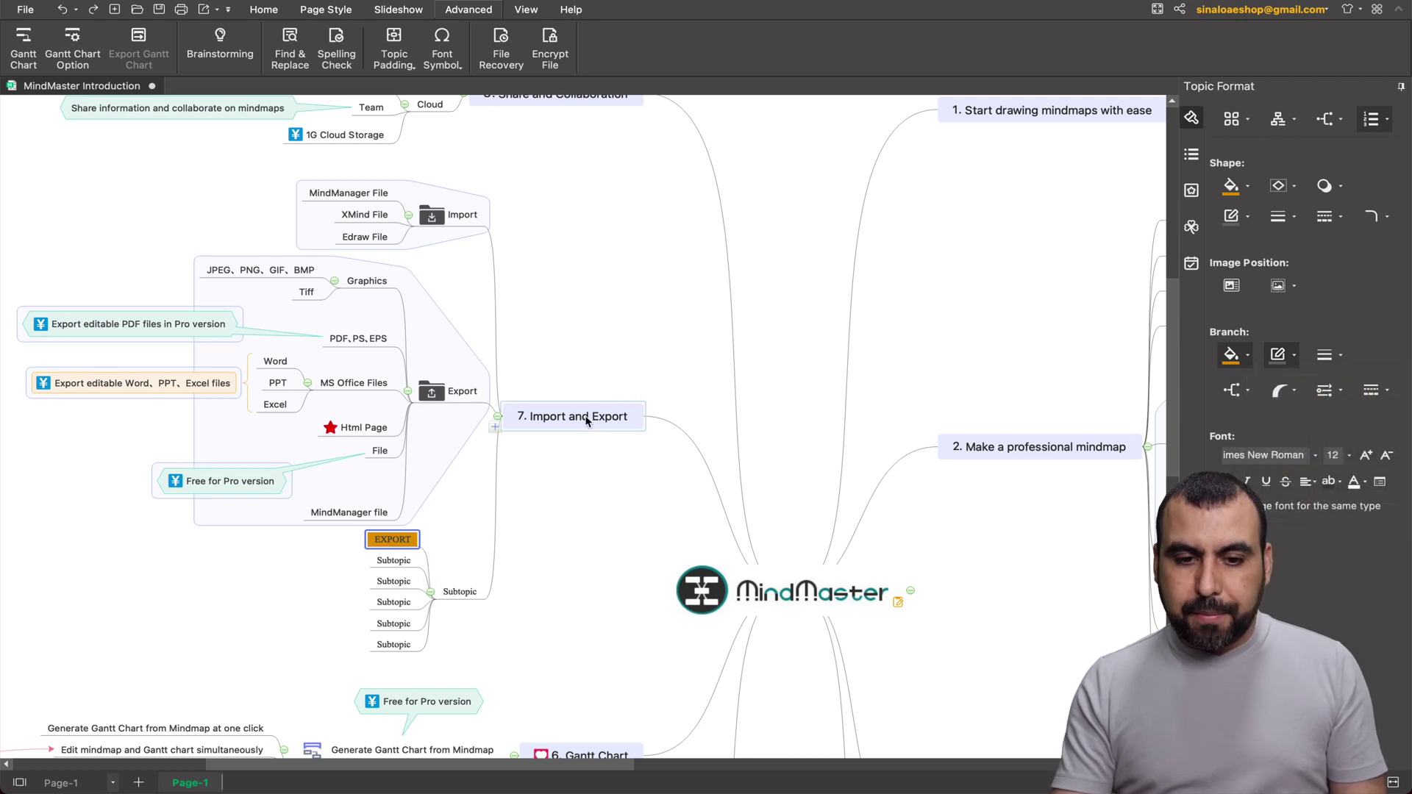
click(1293, 355)
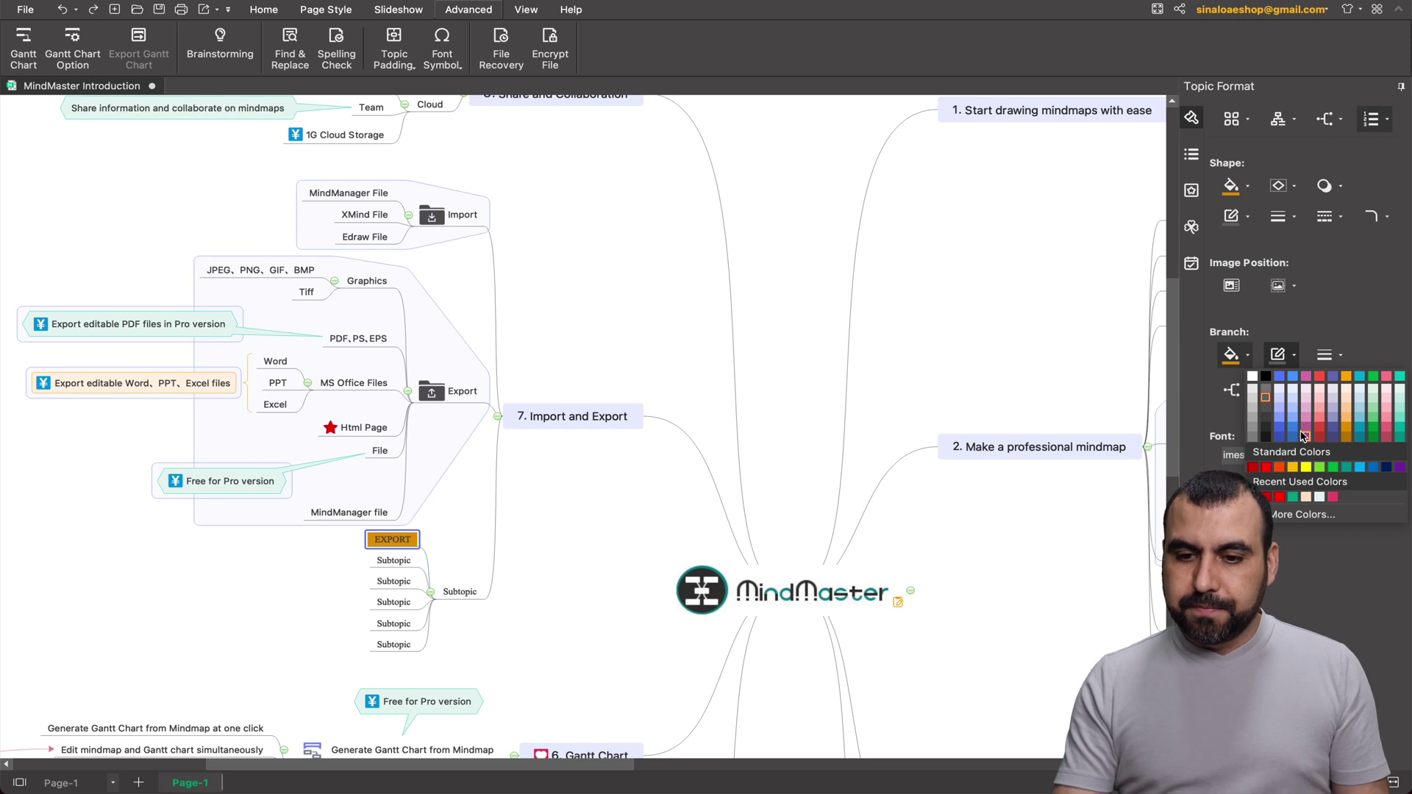
click(597, 425)
click(608, 415)
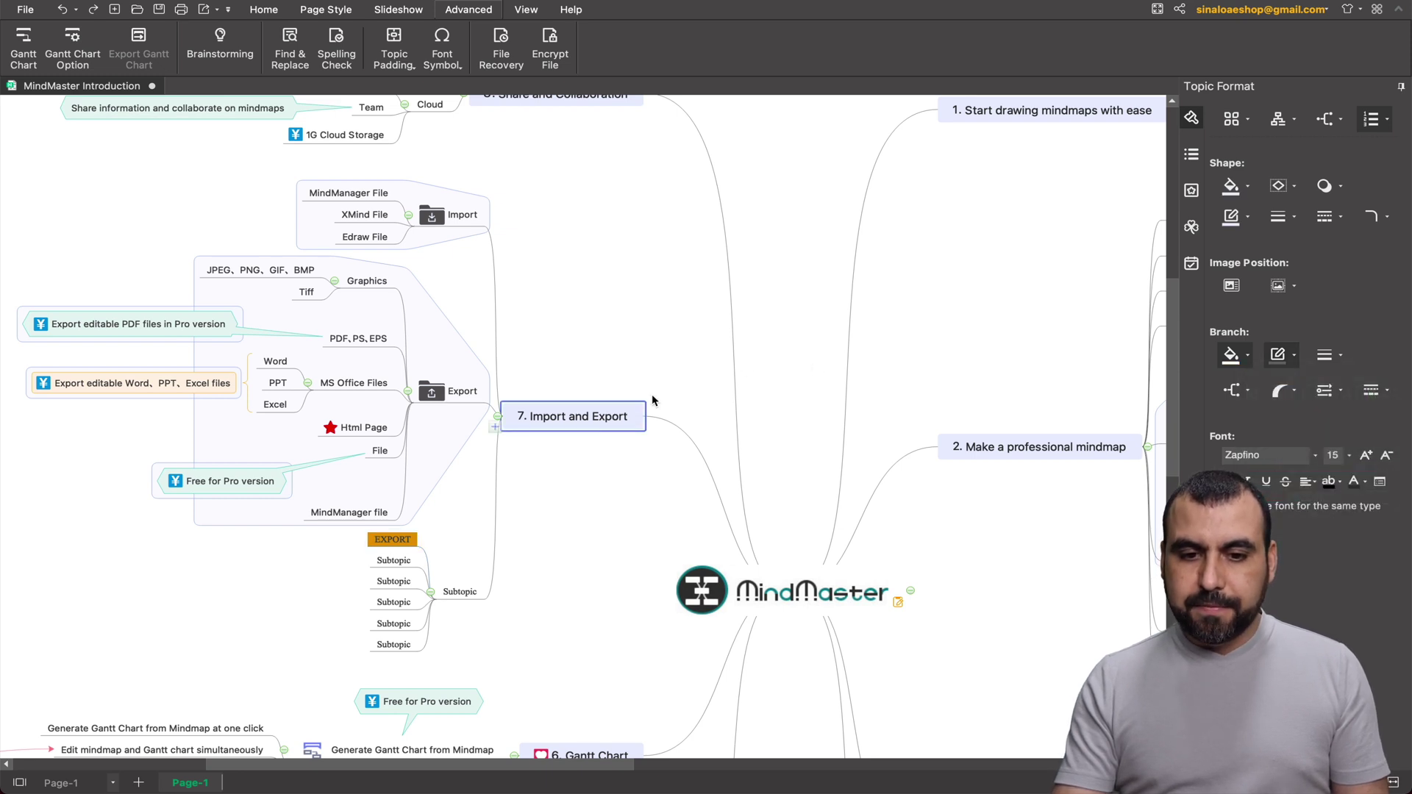
click(1278, 357)
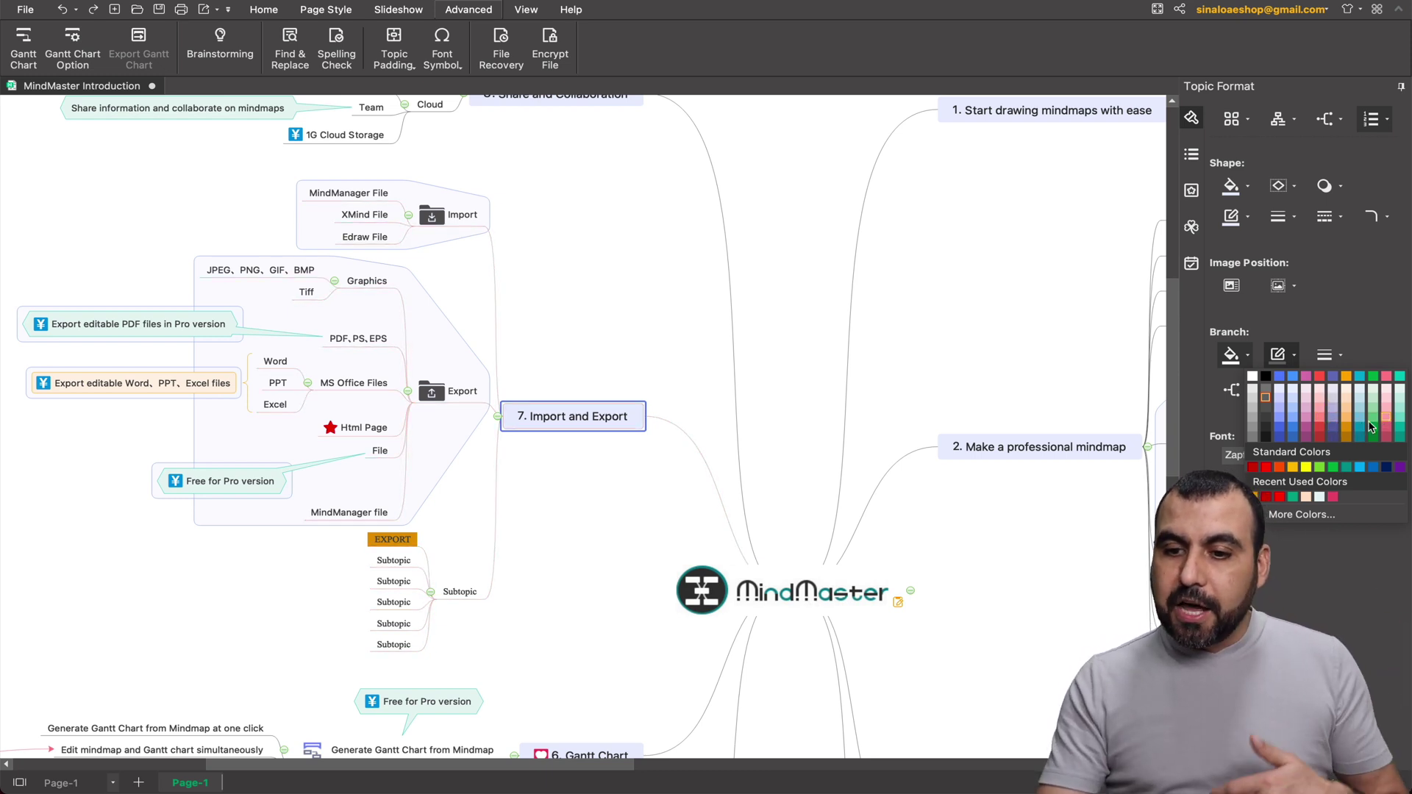
click(1320, 432)
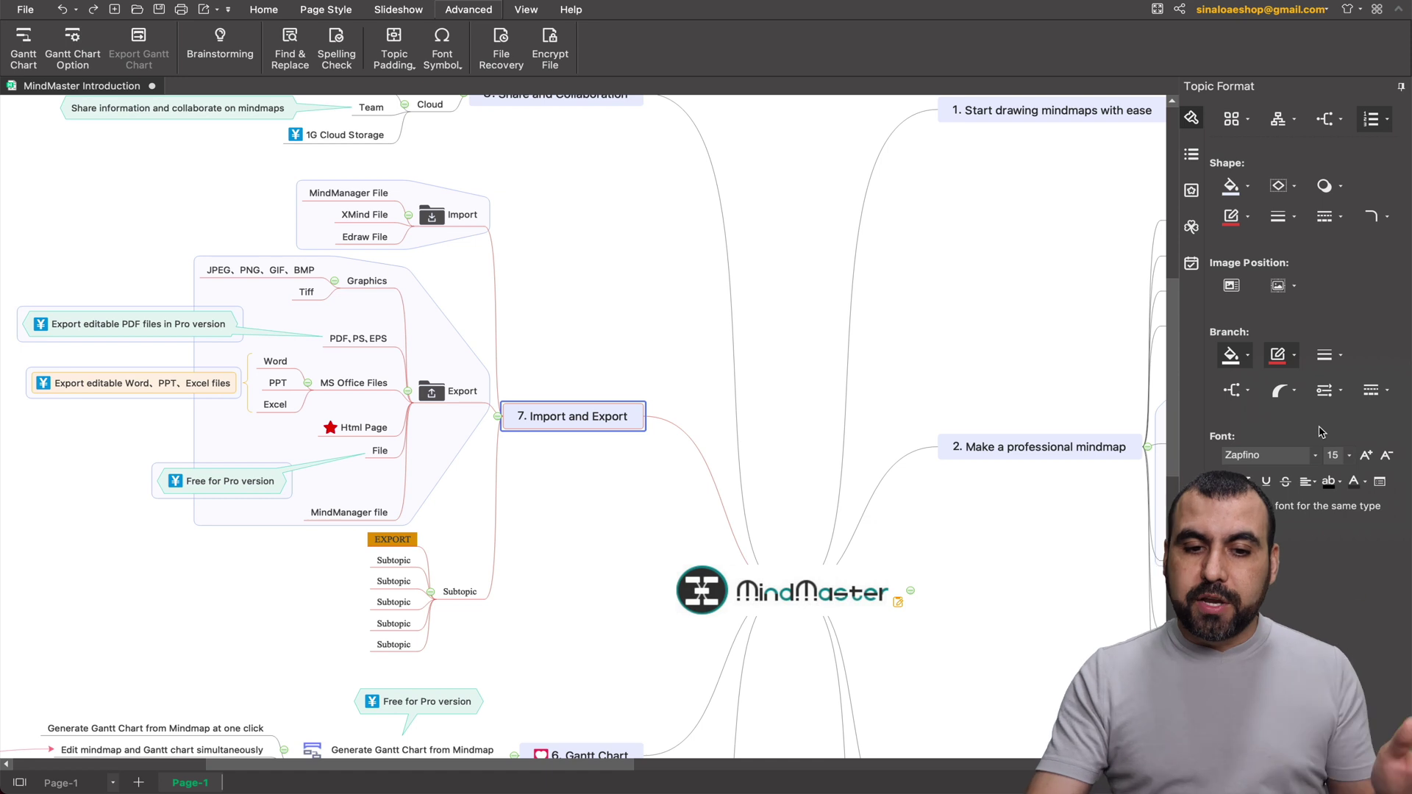
double_click(625, 426)
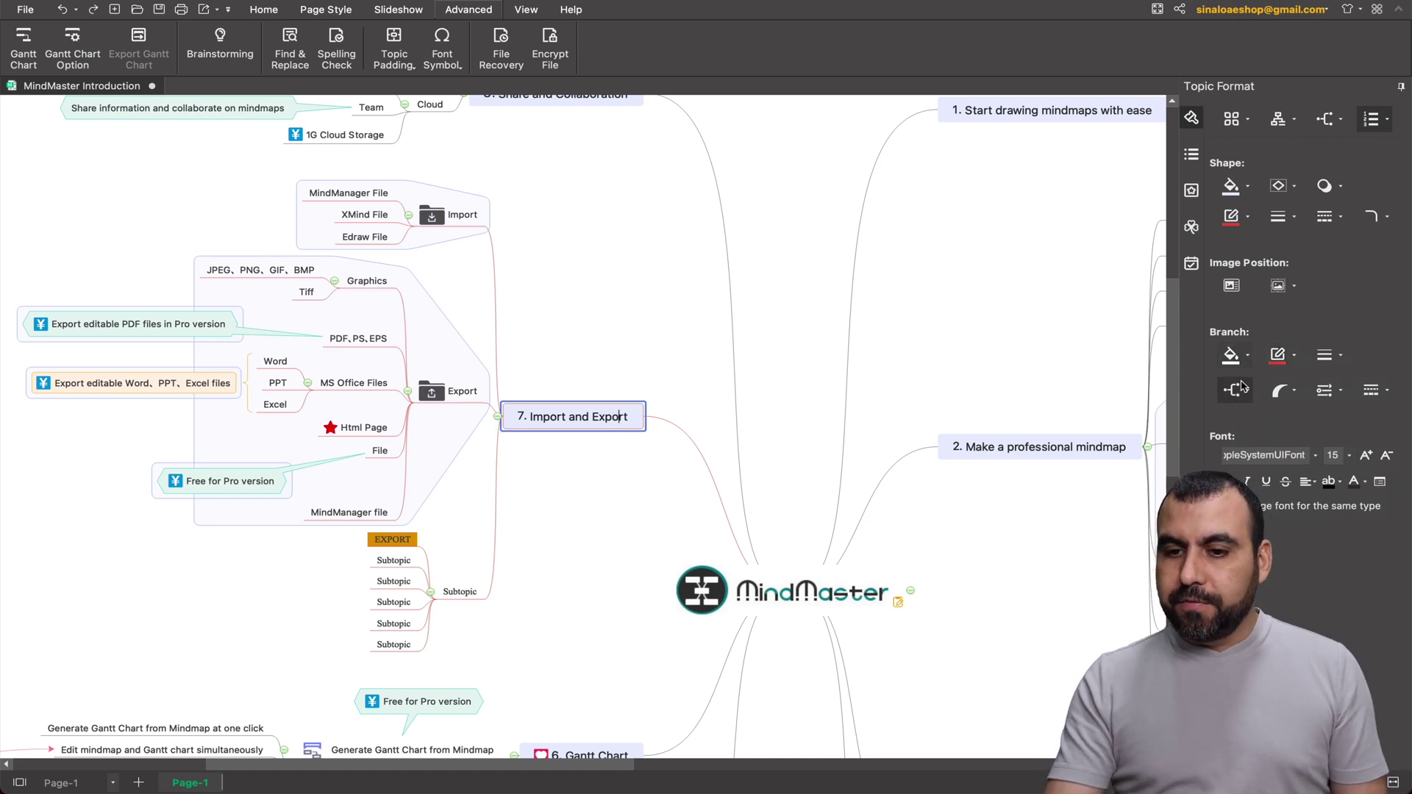
click(1245, 356)
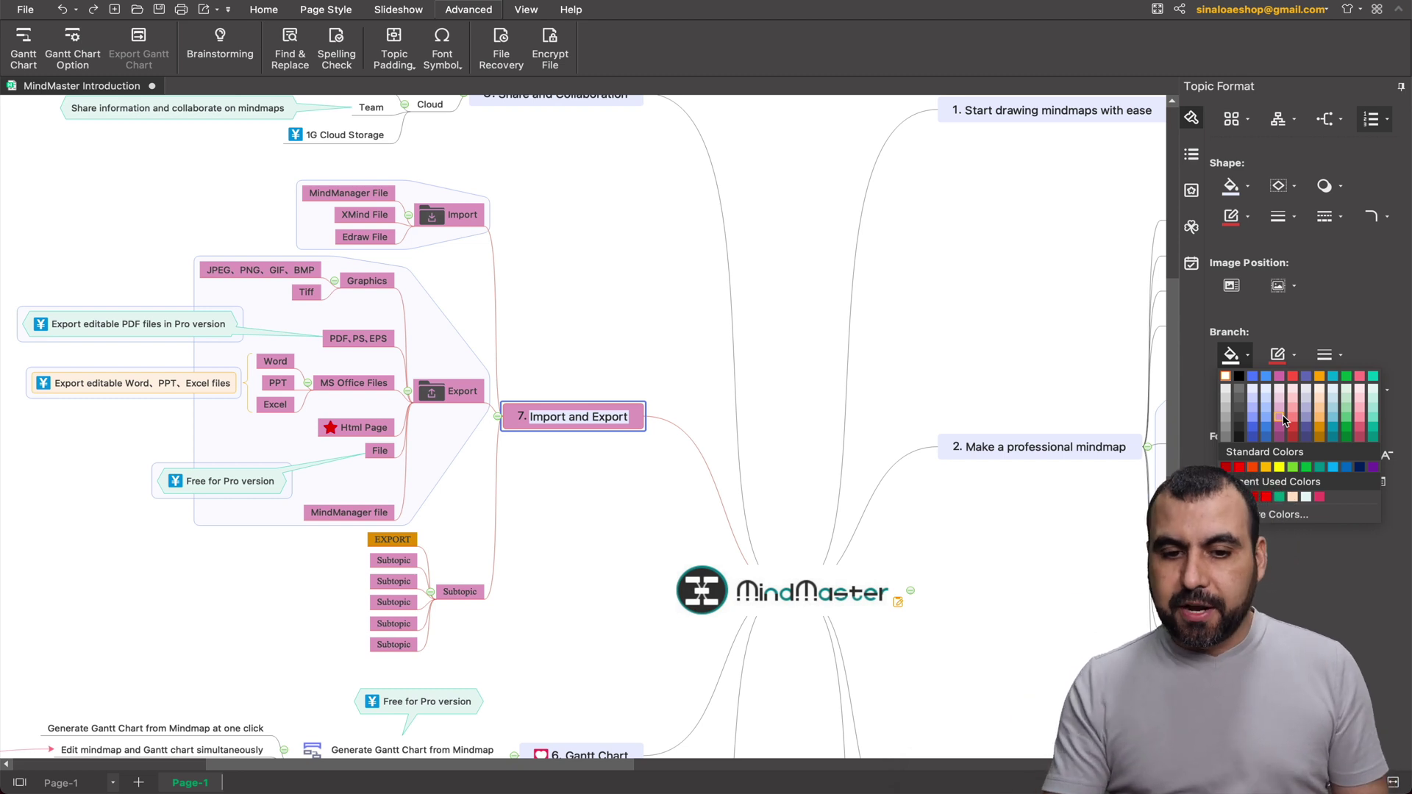
click(700, 346)
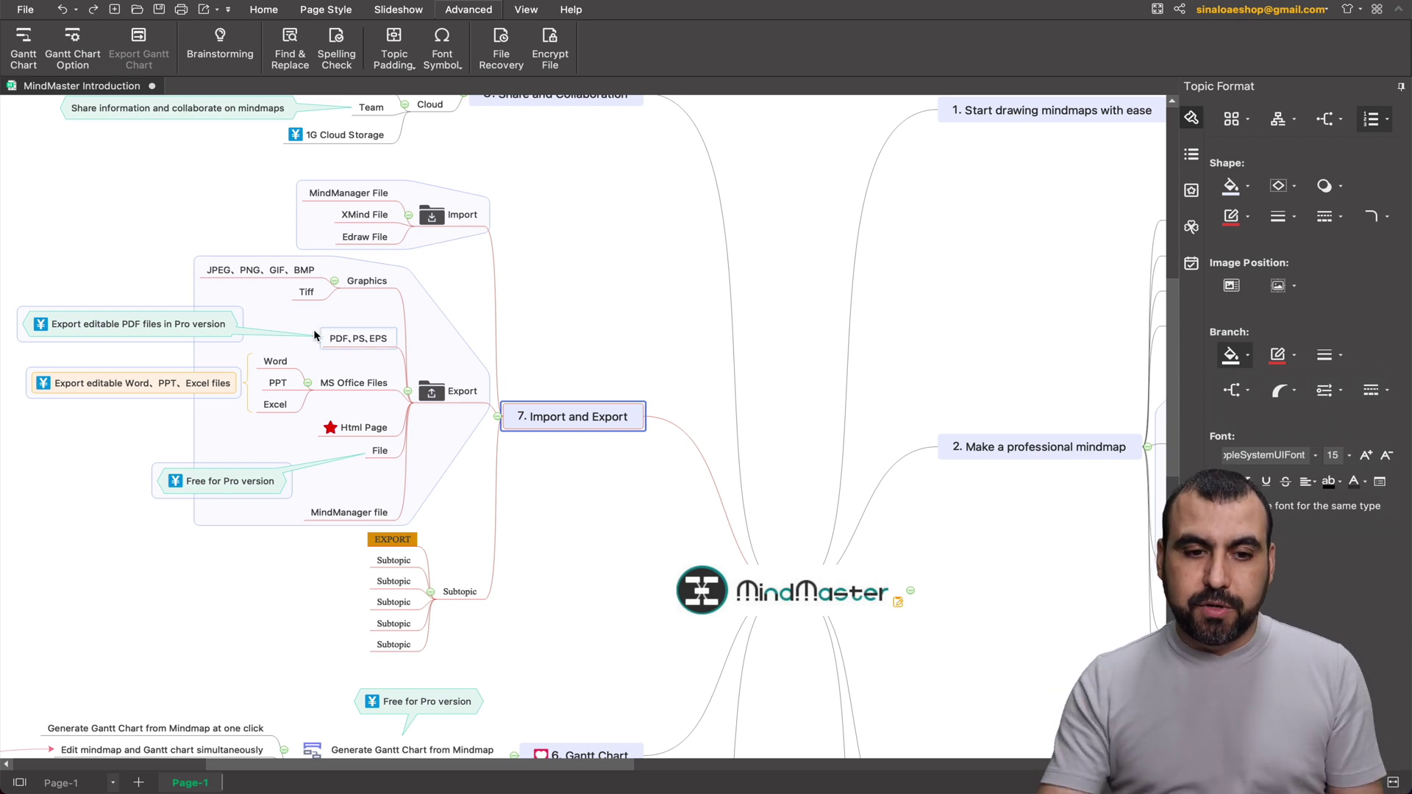
- Move Graphics below MS Office Files under Export, then select 7. Import and Export
mouse_move(375, 281)
mouse_down()
mouse_move(377, 457)
mouse_move(375, 415)
mouse_up()
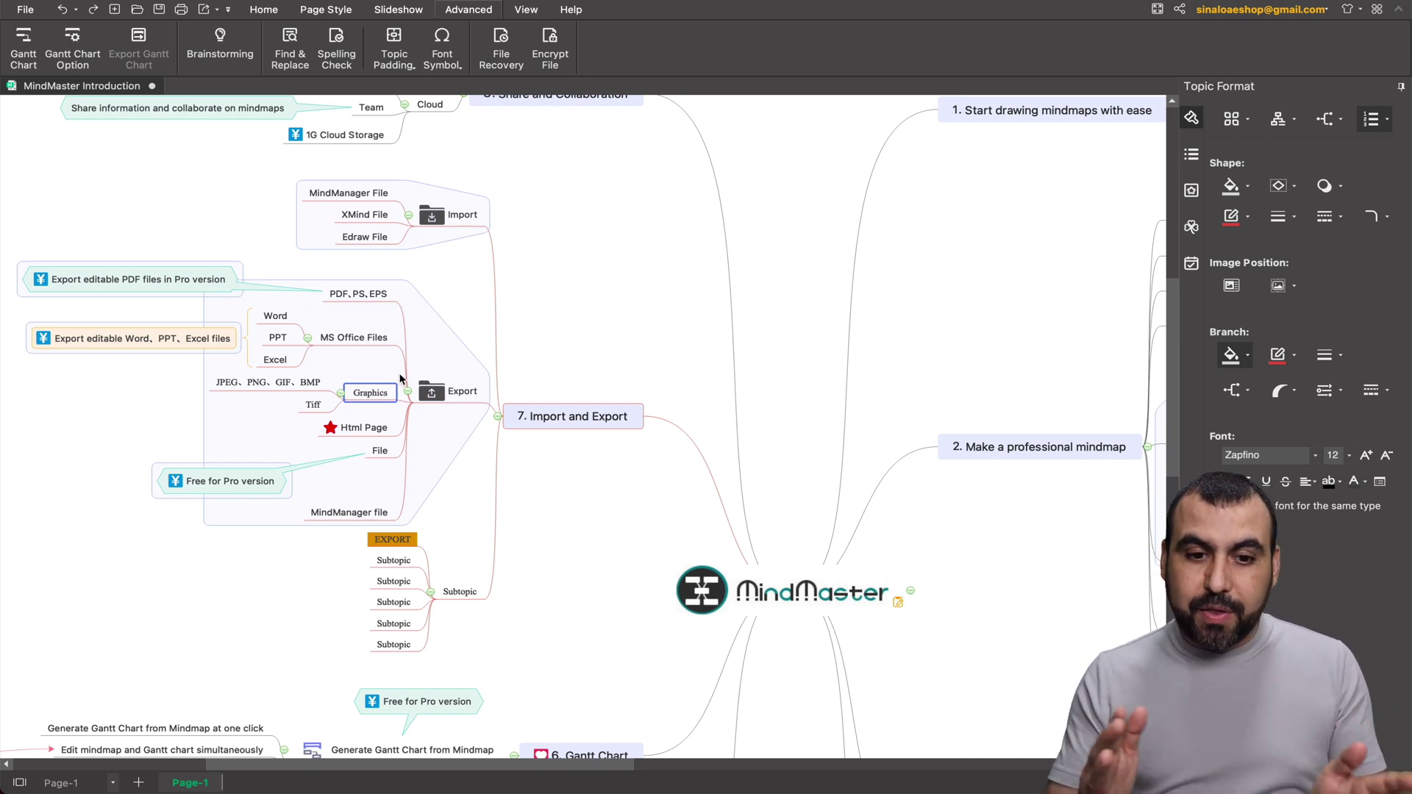
click(559, 417)
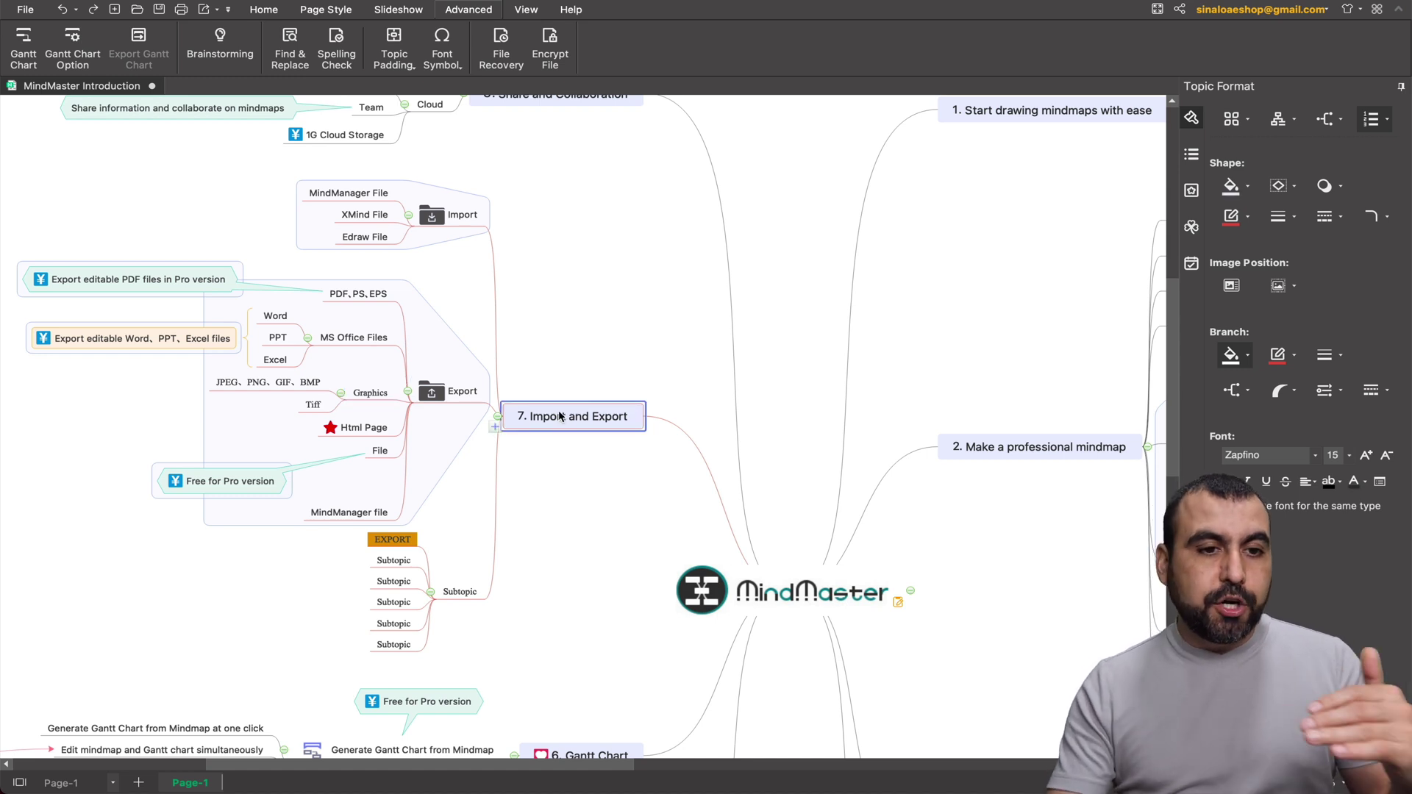
click(262, 10)
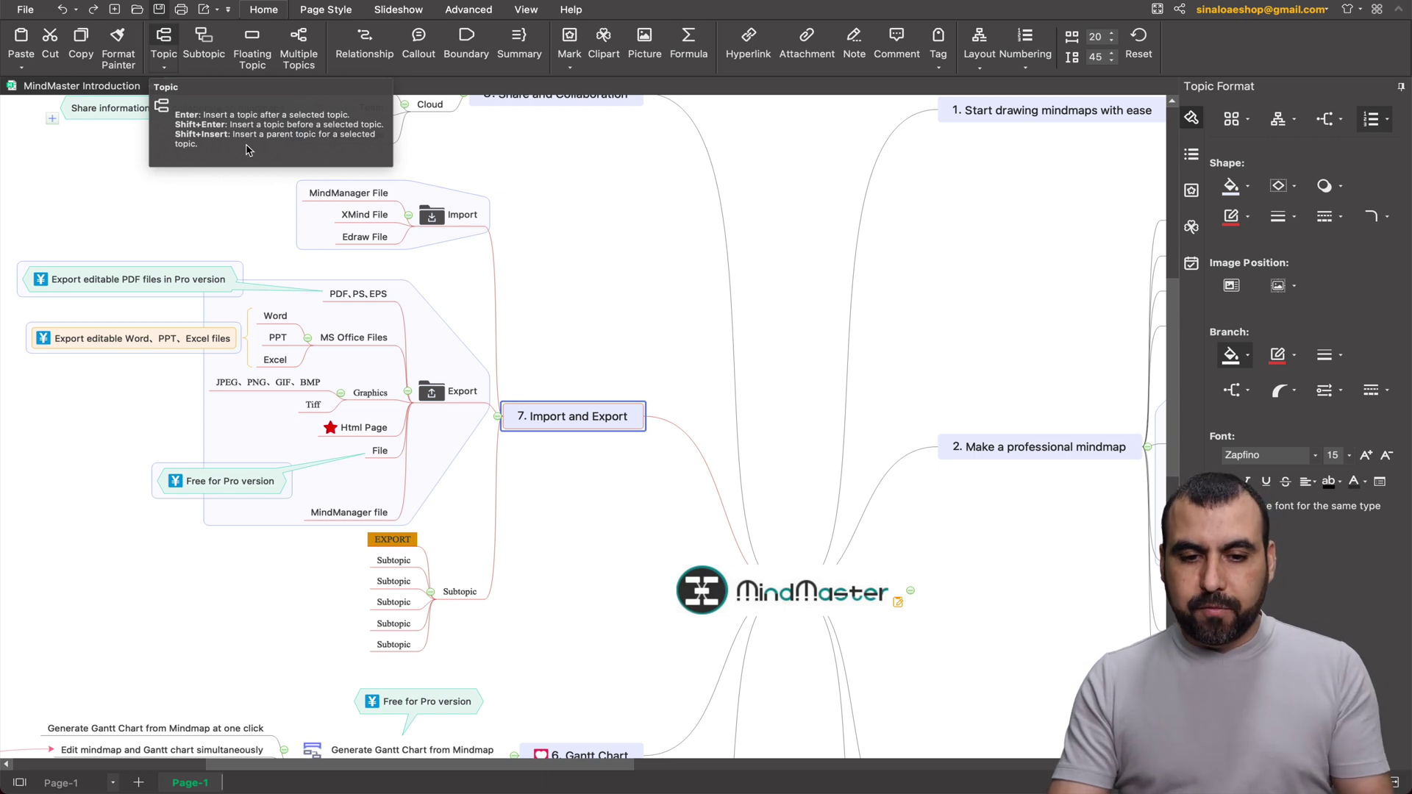
- Add 8. Main Topic with a chain of three subtopics branching from it
click(617, 410)
click(665, 392)
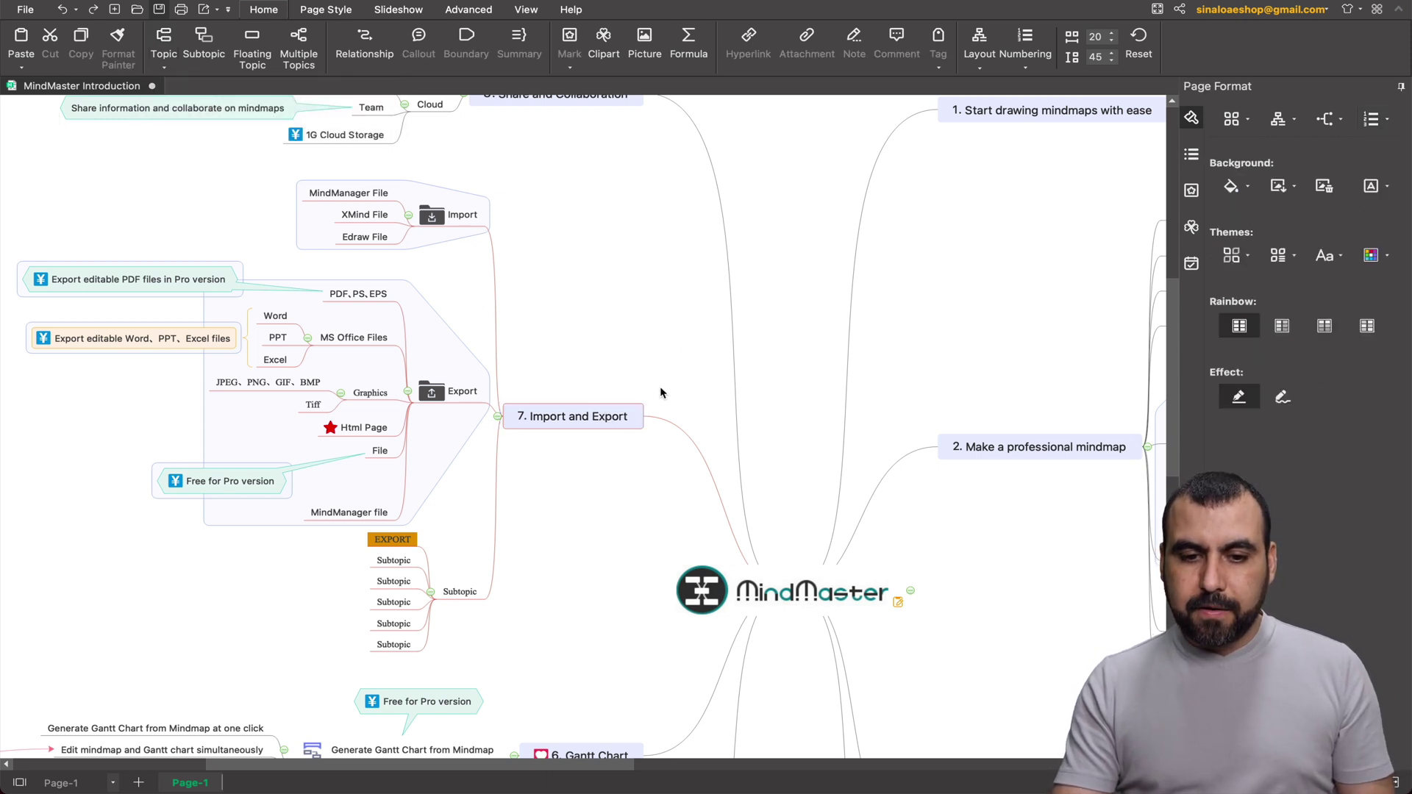
click(637, 410)
click(161, 38)
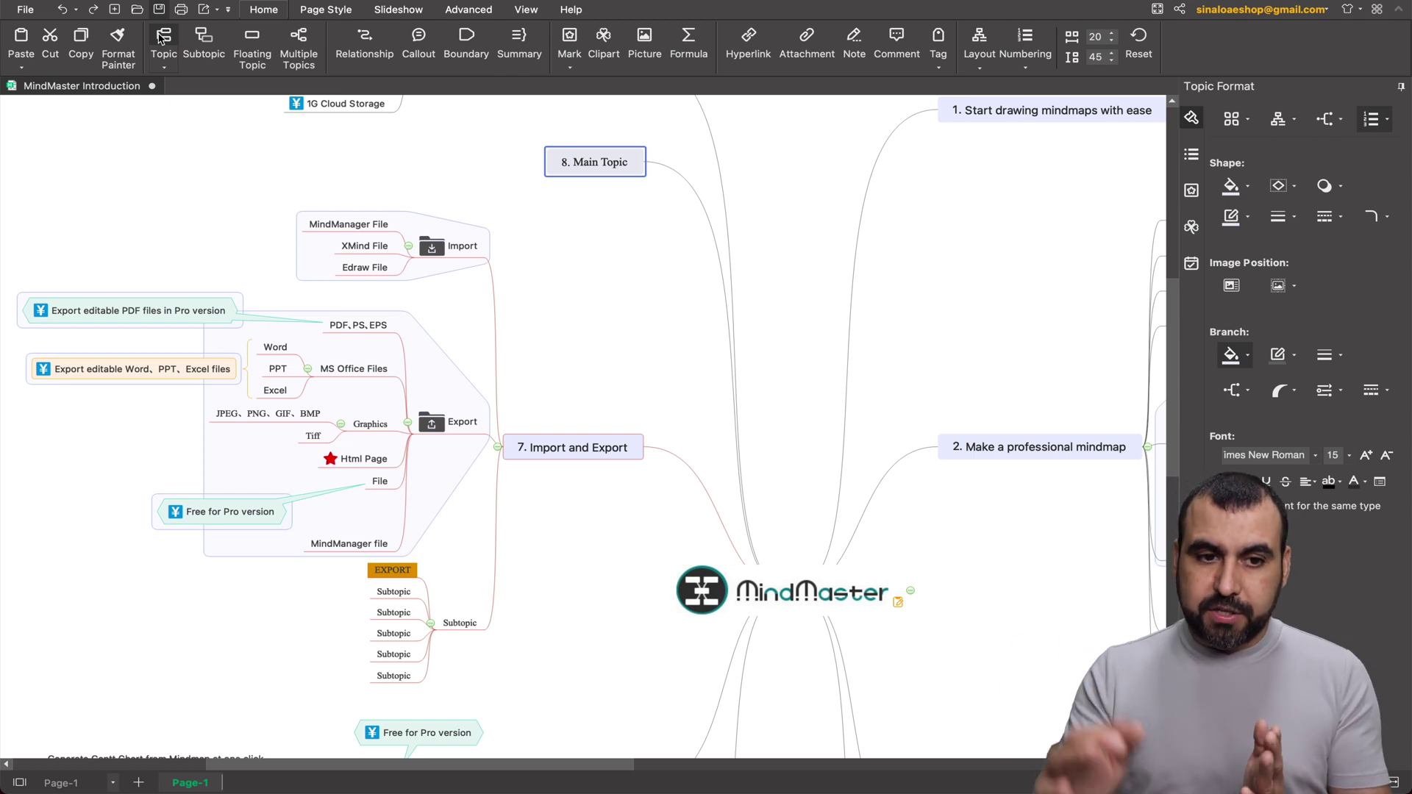
click(197, 44)
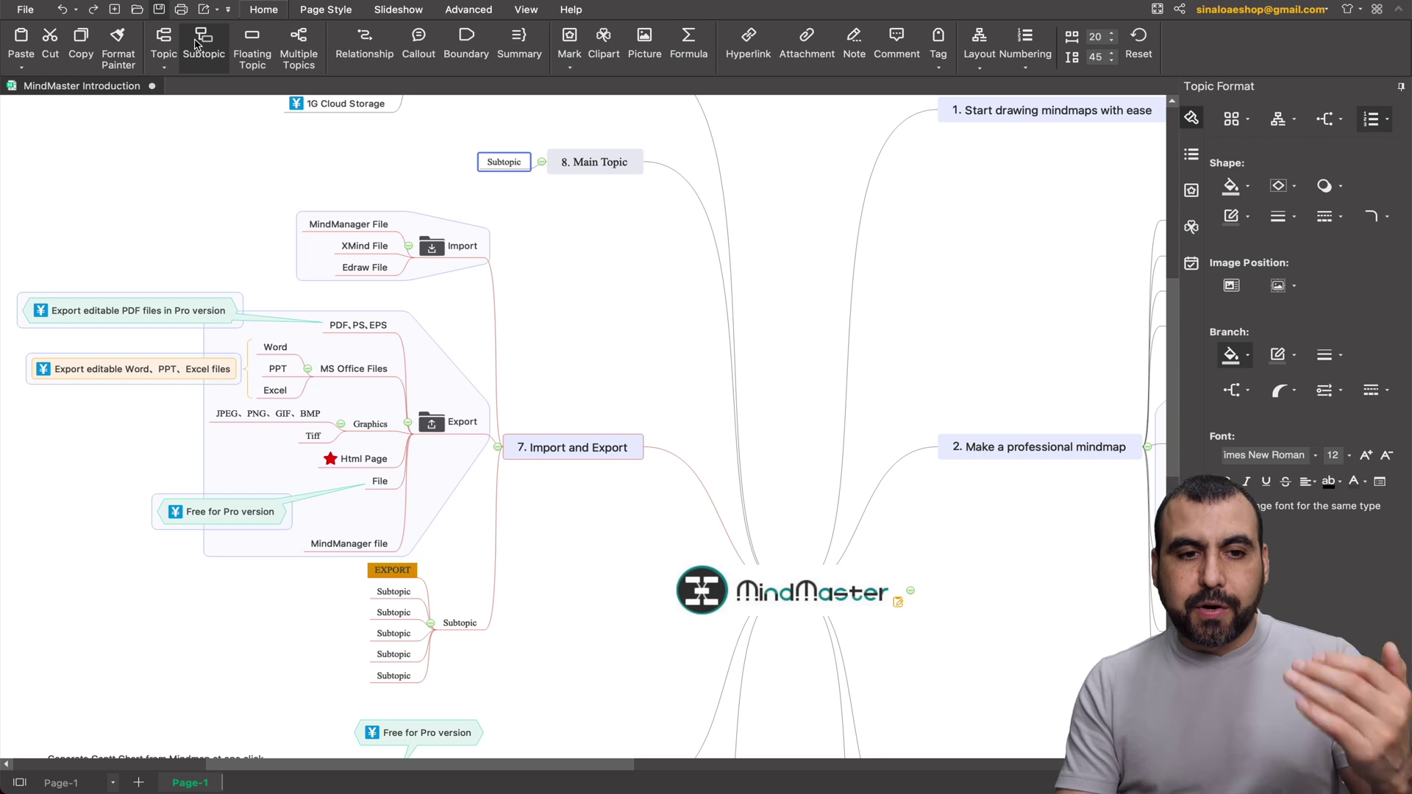
click(197, 44)
click(197, 44)
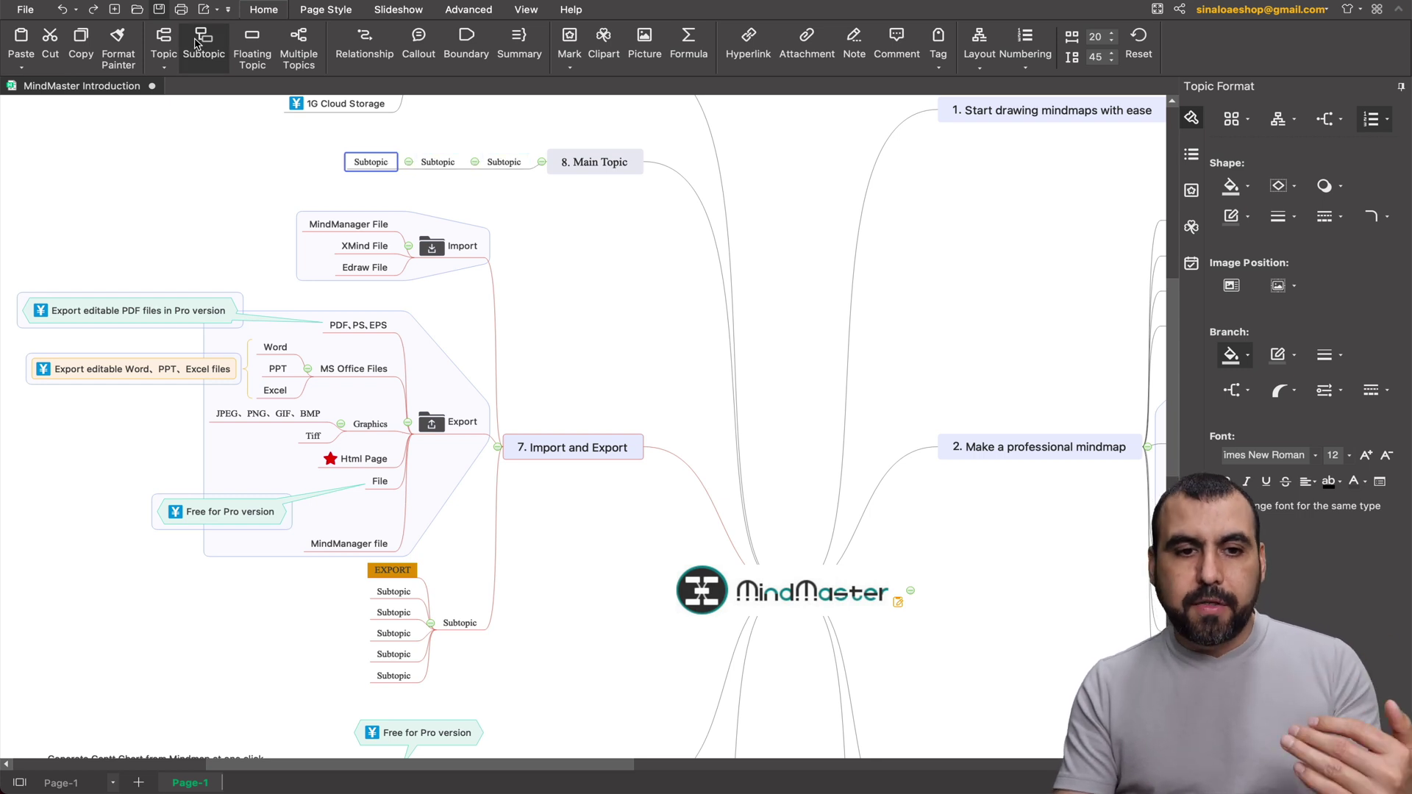
- Attach a new floating topic to the subtopic chain and cancel the Multiple Topics dialog
click(243, 39)
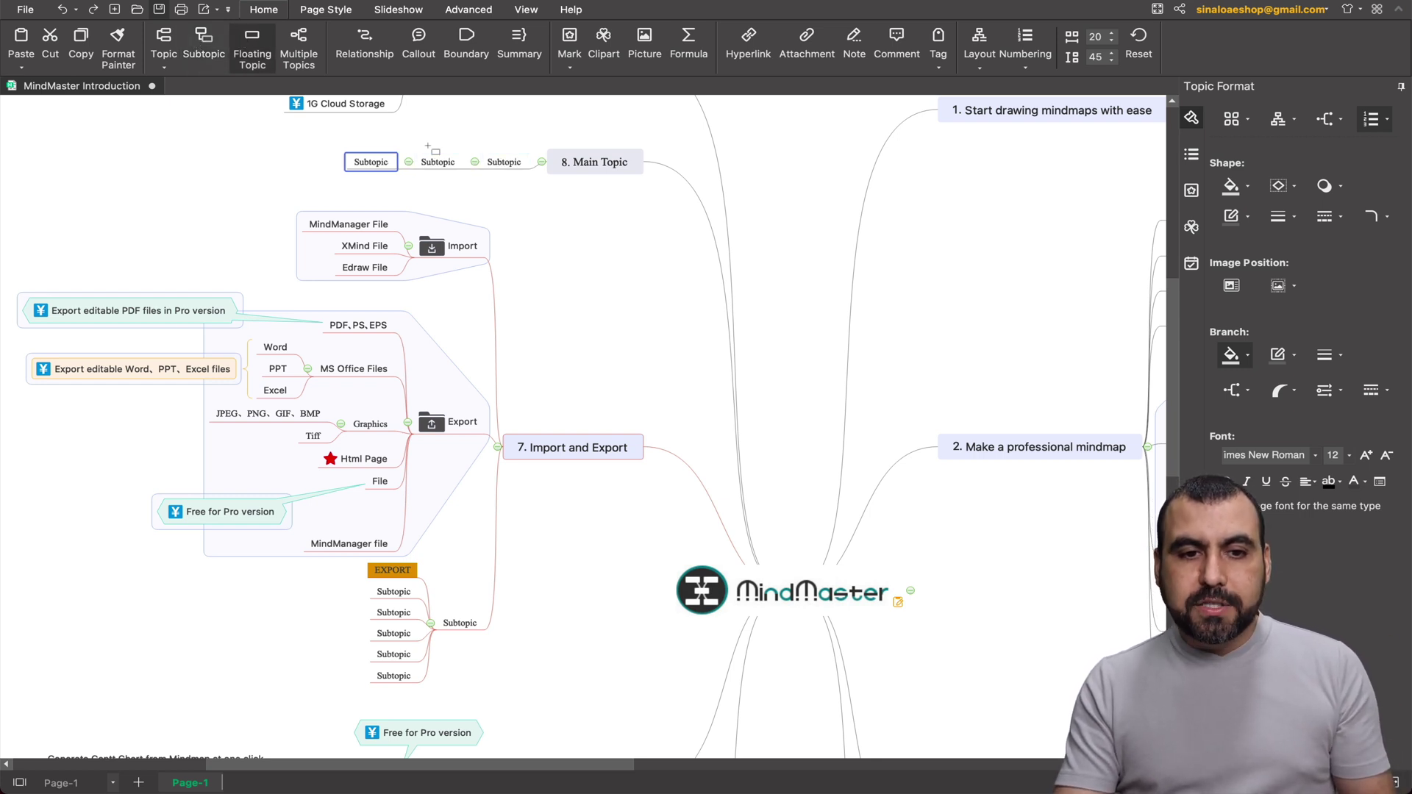
click(567, 239)
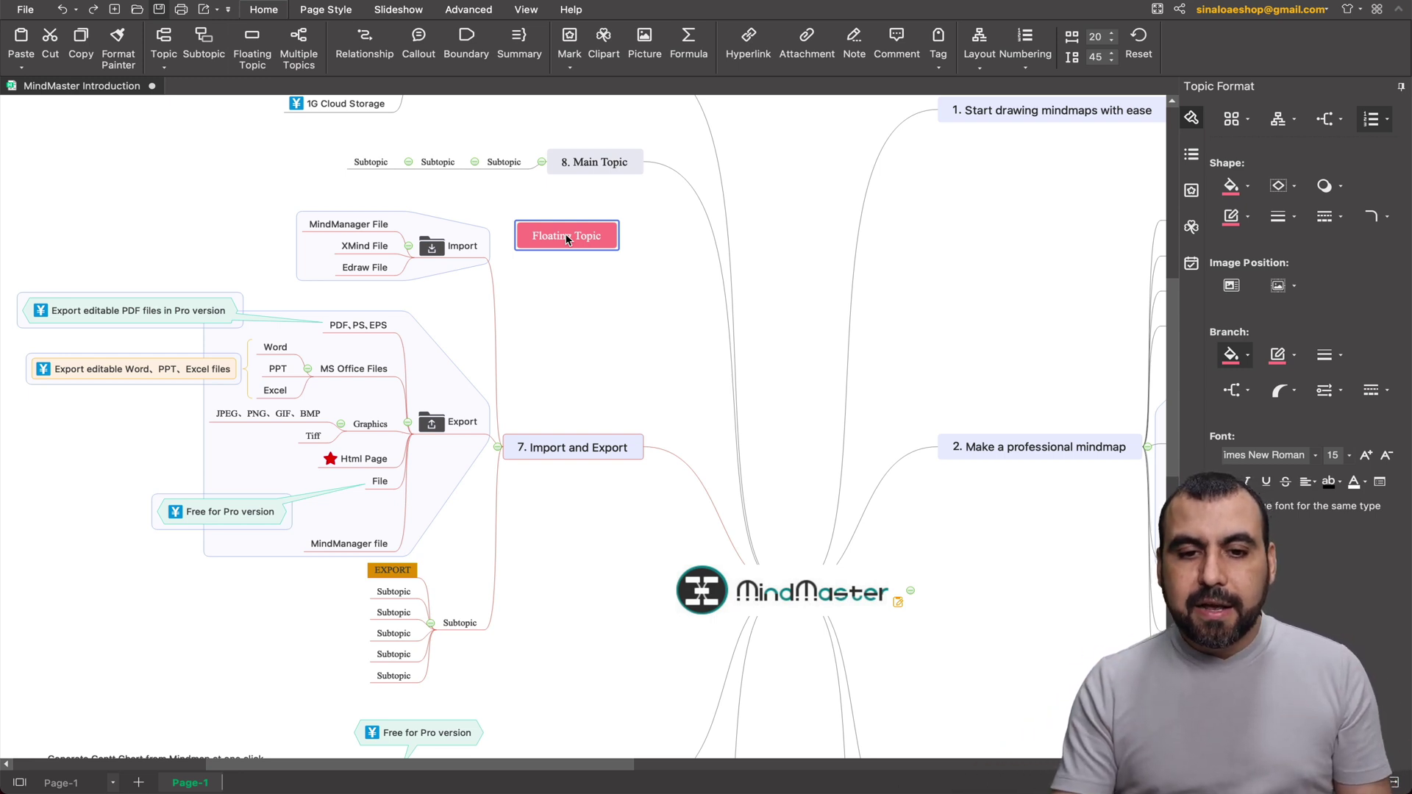
drag(566, 239, 443, 167)
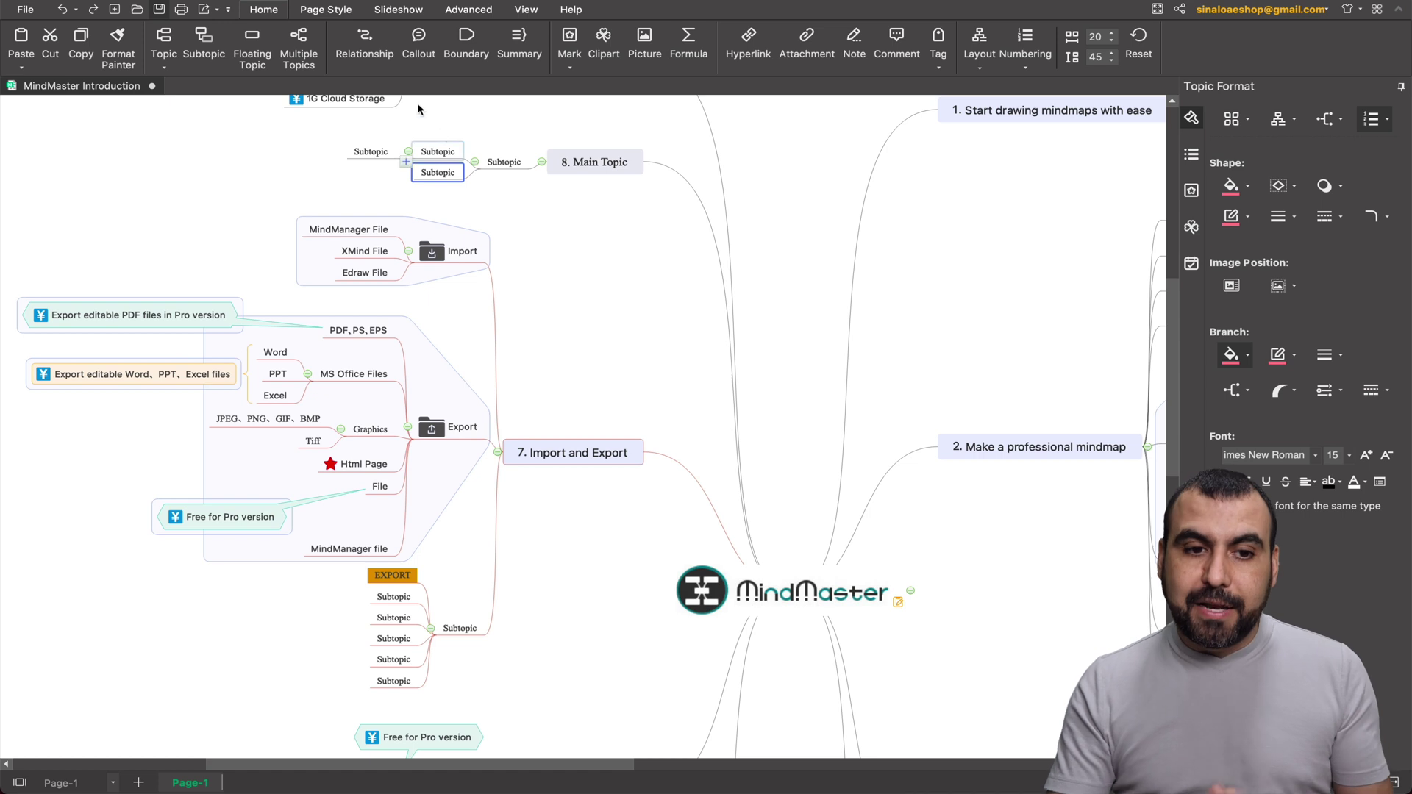
click(288, 70)
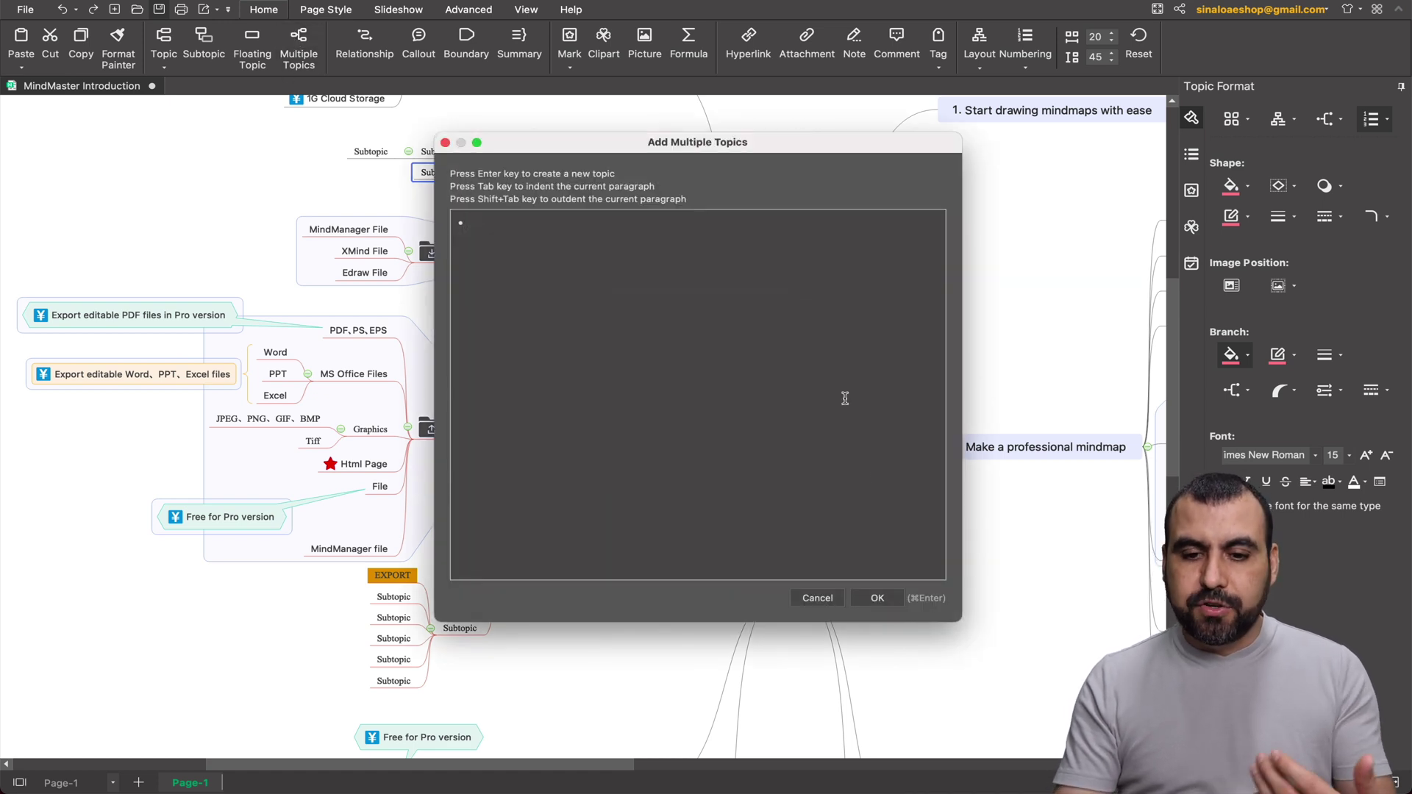
click(828, 601)
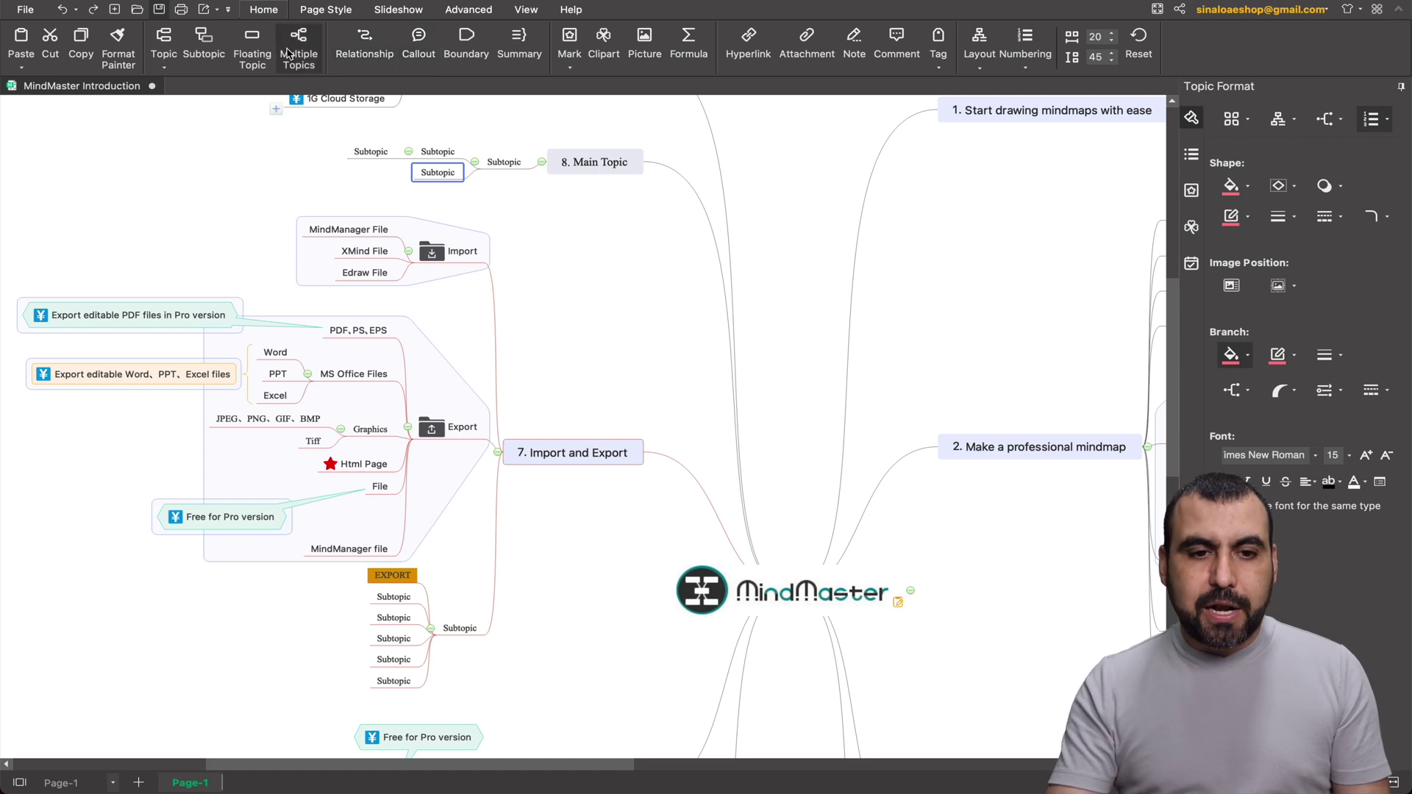
- Place a floating topic below 8. Main Topic and link it there with a relationship line
click(251, 36)
click(588, 282)
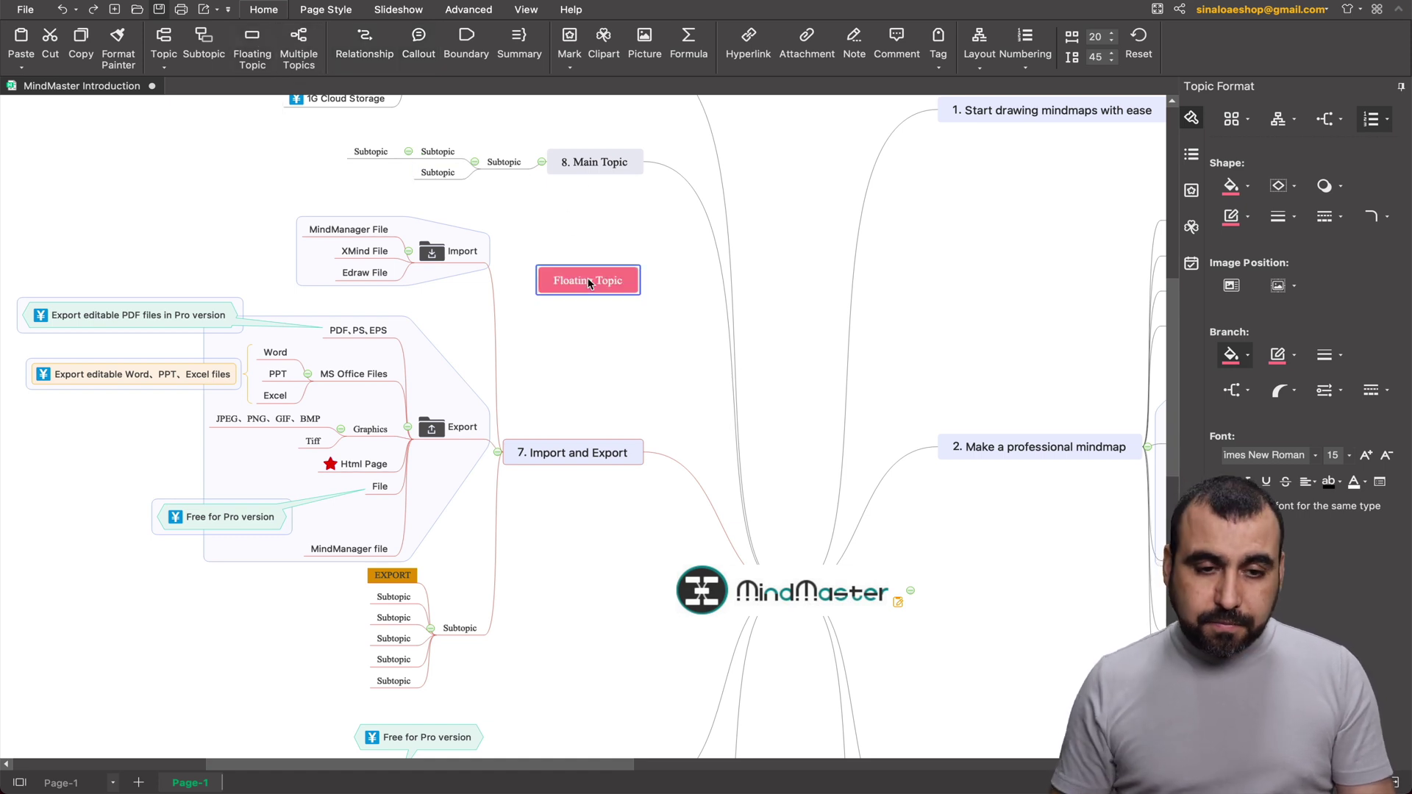
click(364, 45)
click(631, 278)
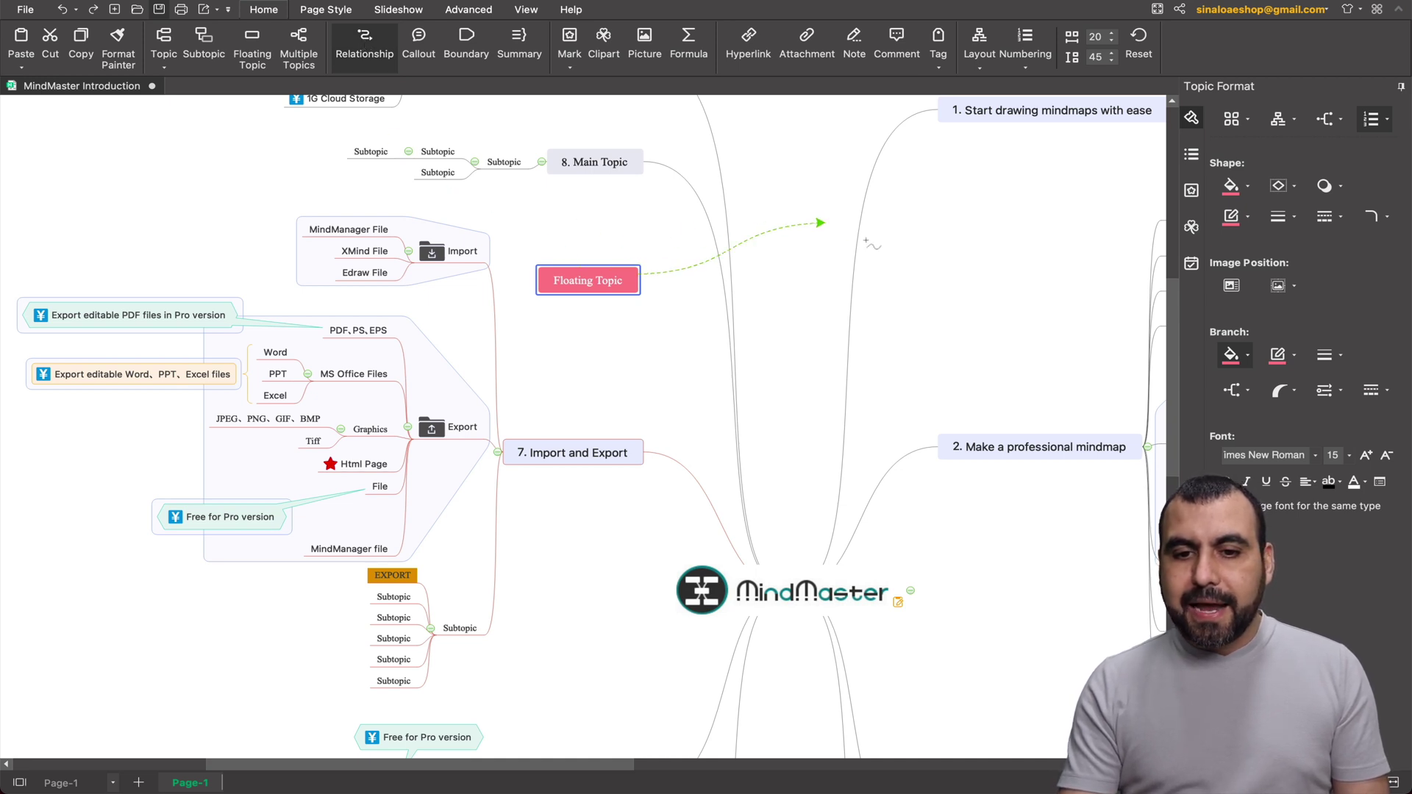
click(1002, 255)
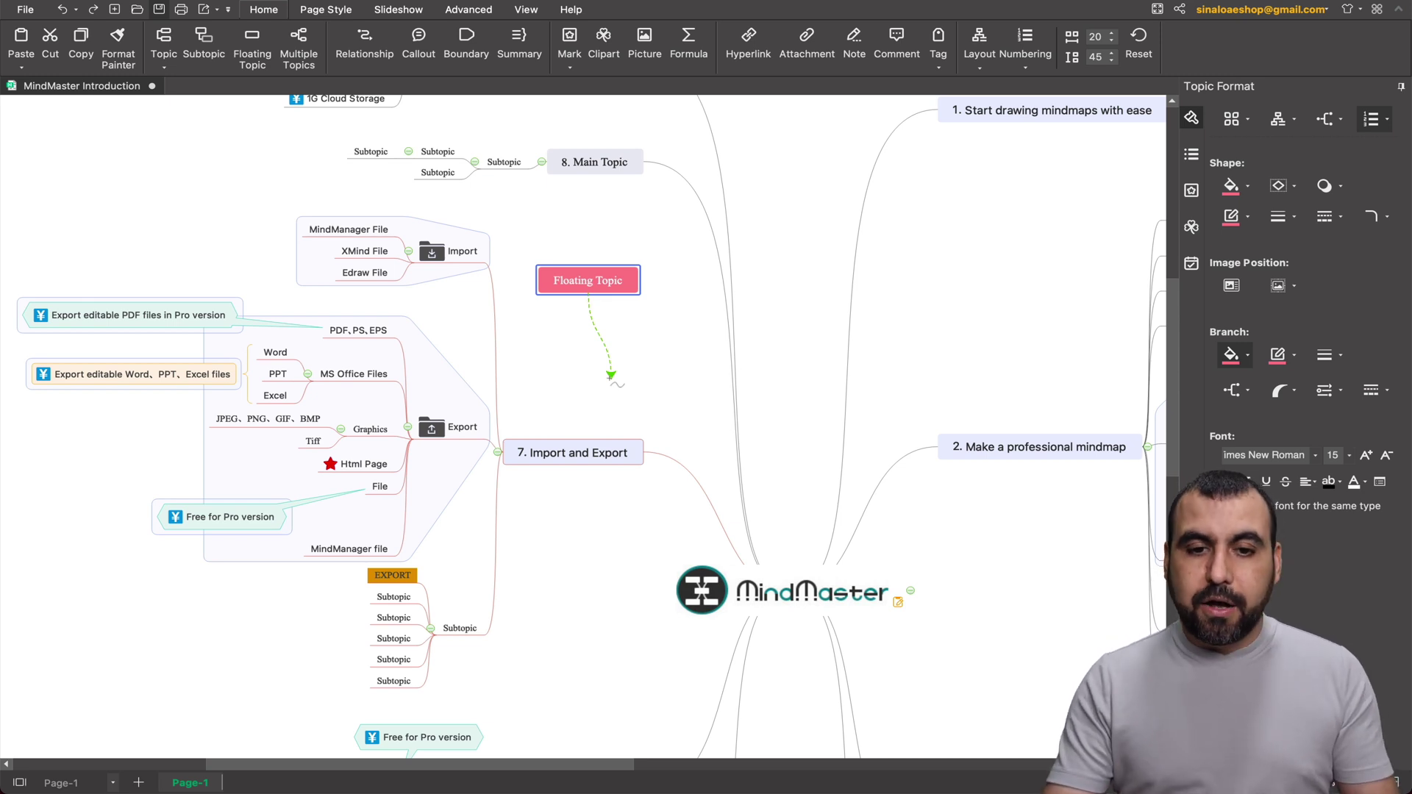
click(599, 164)
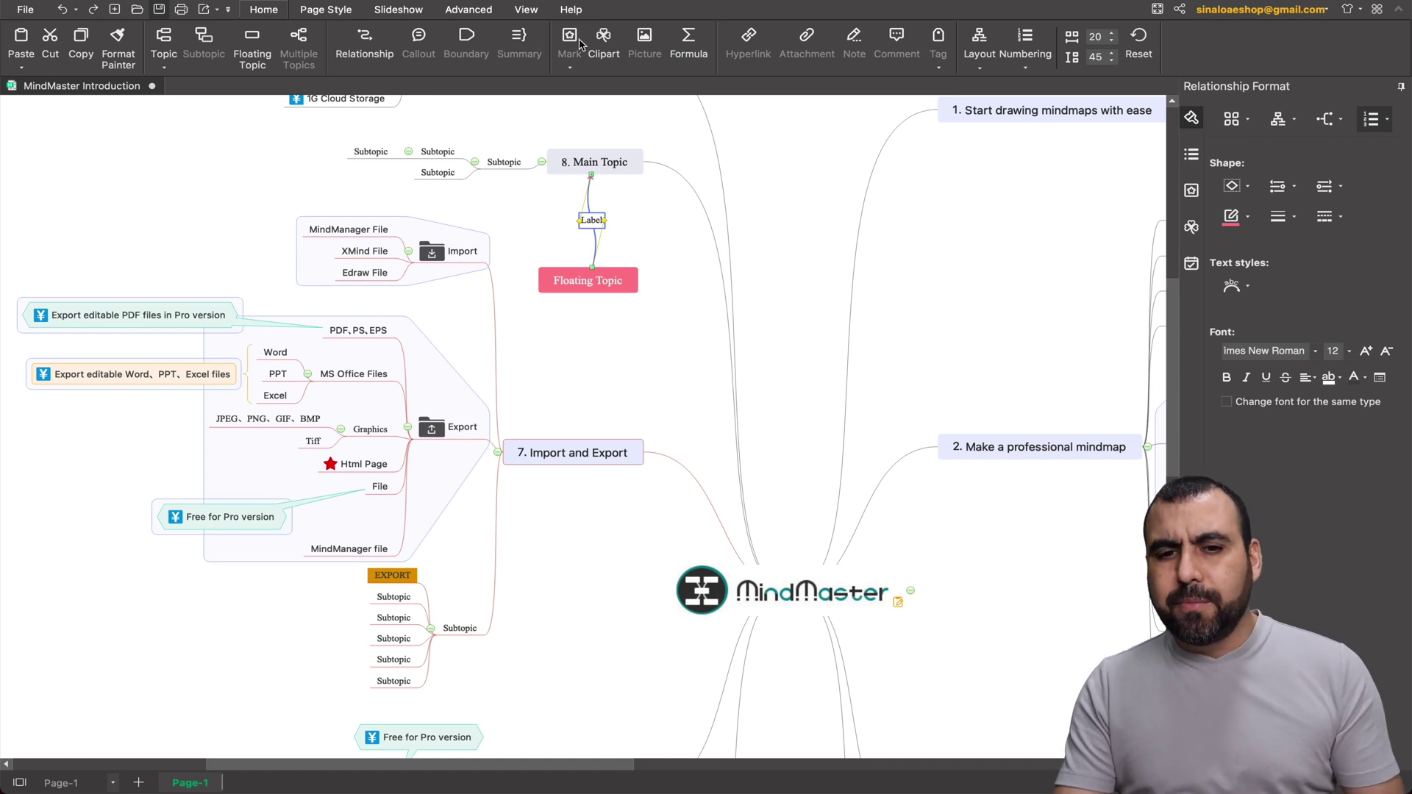
click(689, 46)
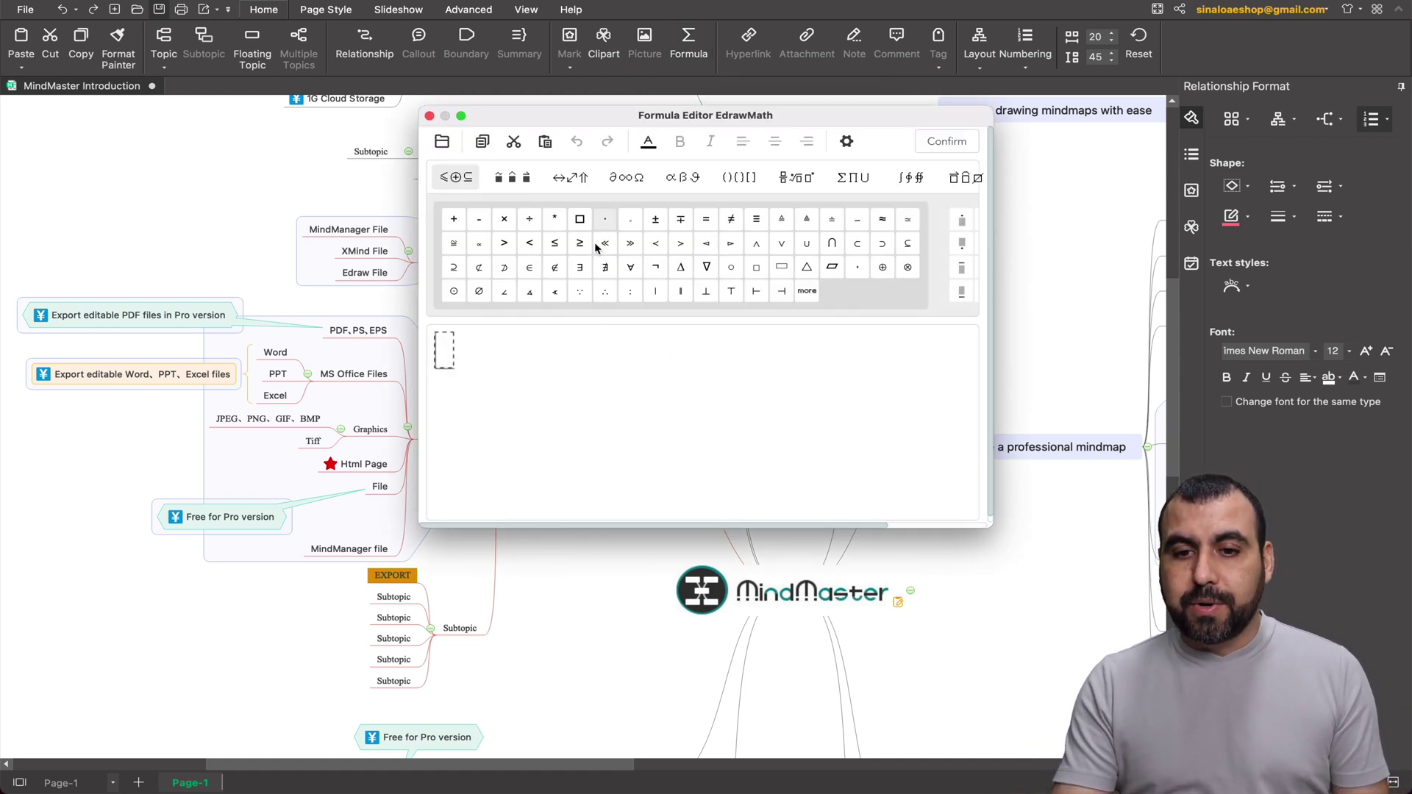
click(429, 115)
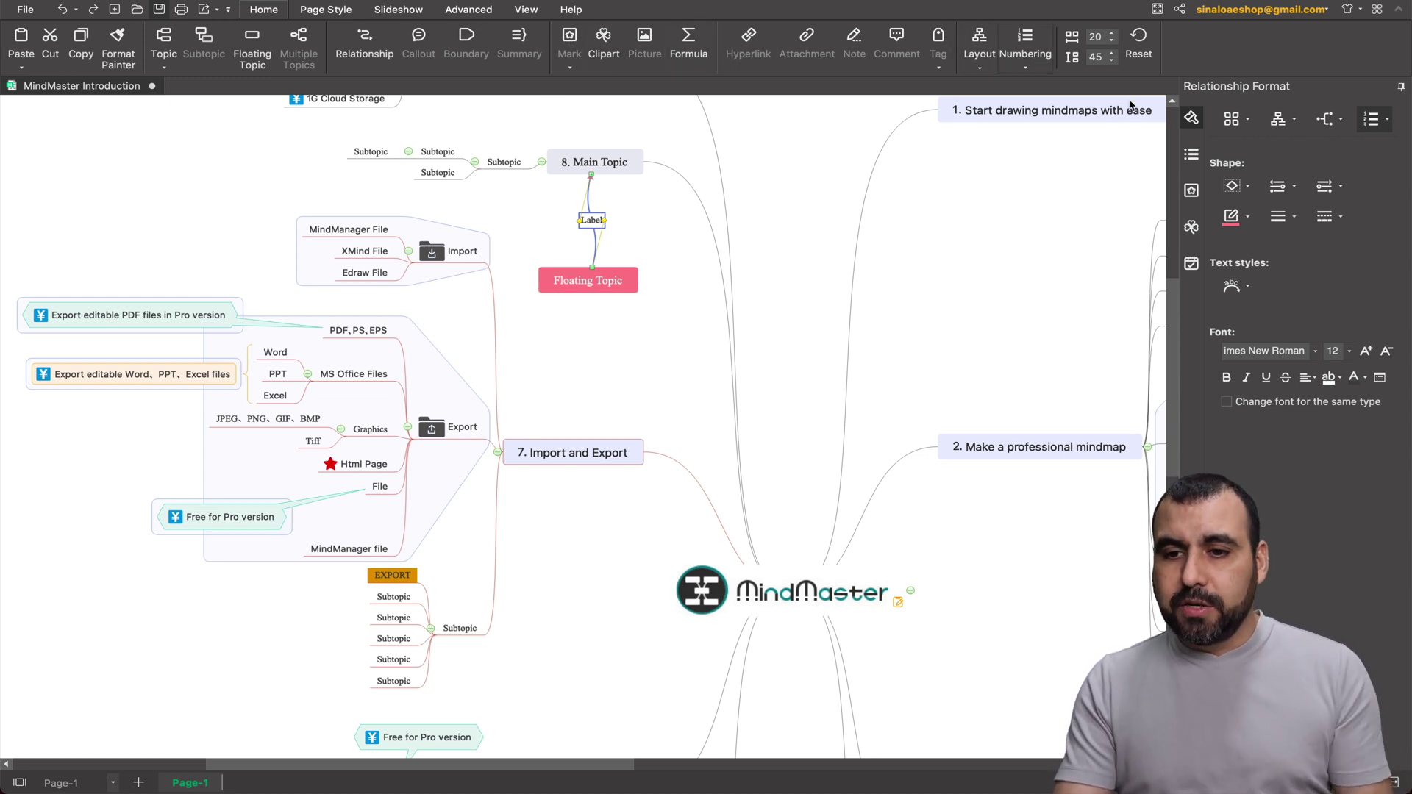
click(1191, 190)
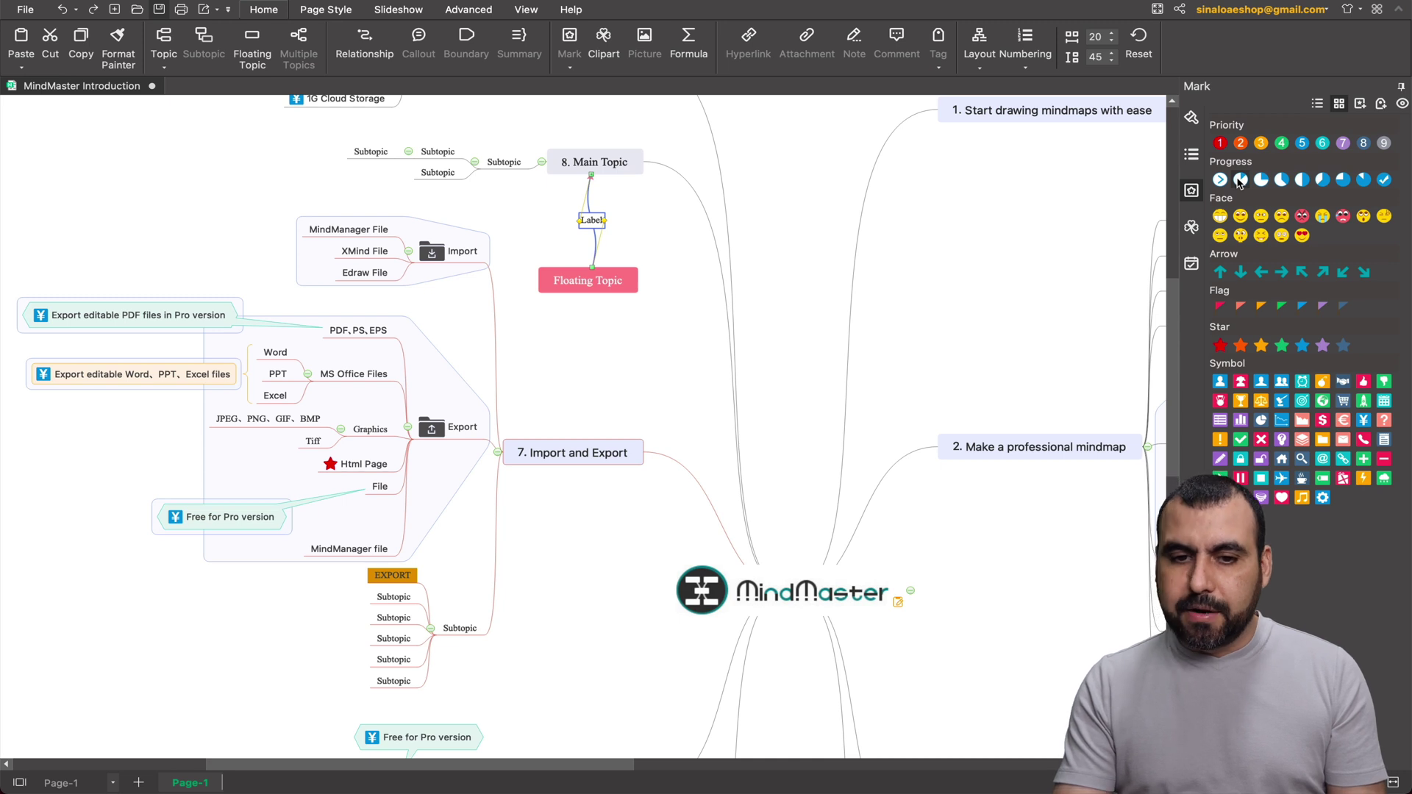
- Rename the floating topic to PROGRESS and add a nearly complete progress icon
click(602, 275)
double_click(610, 281)
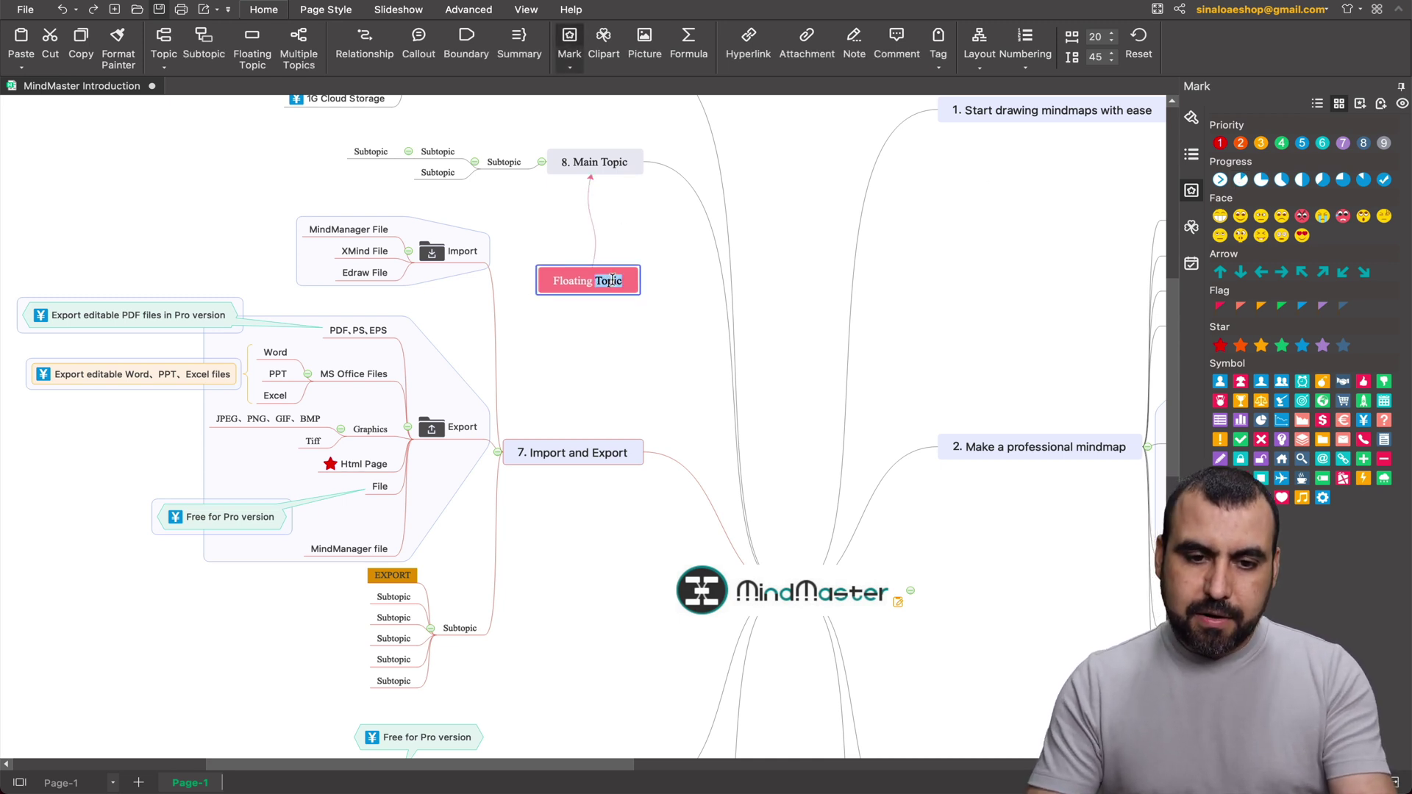
key(ctrl+a)
text(P)
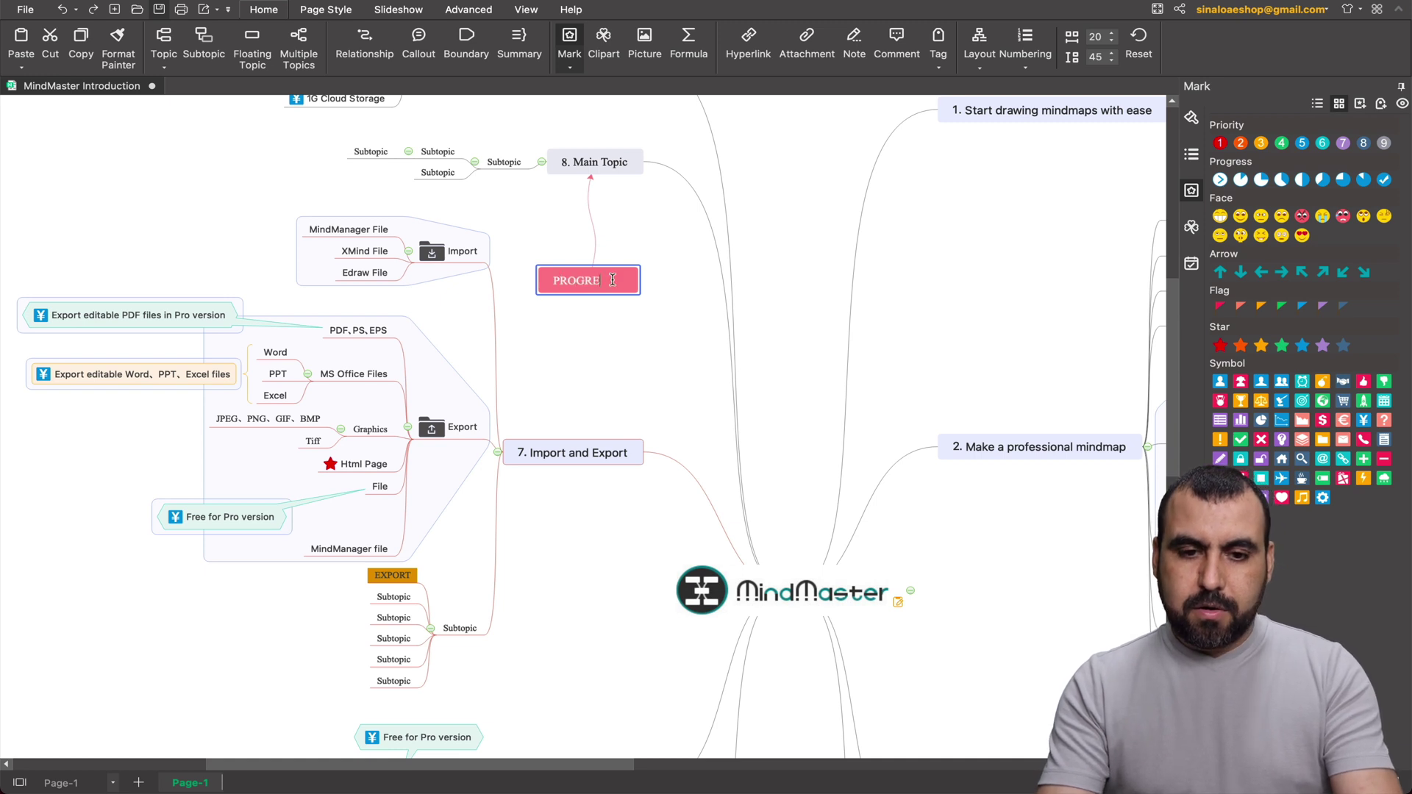
text(ROGRESS)
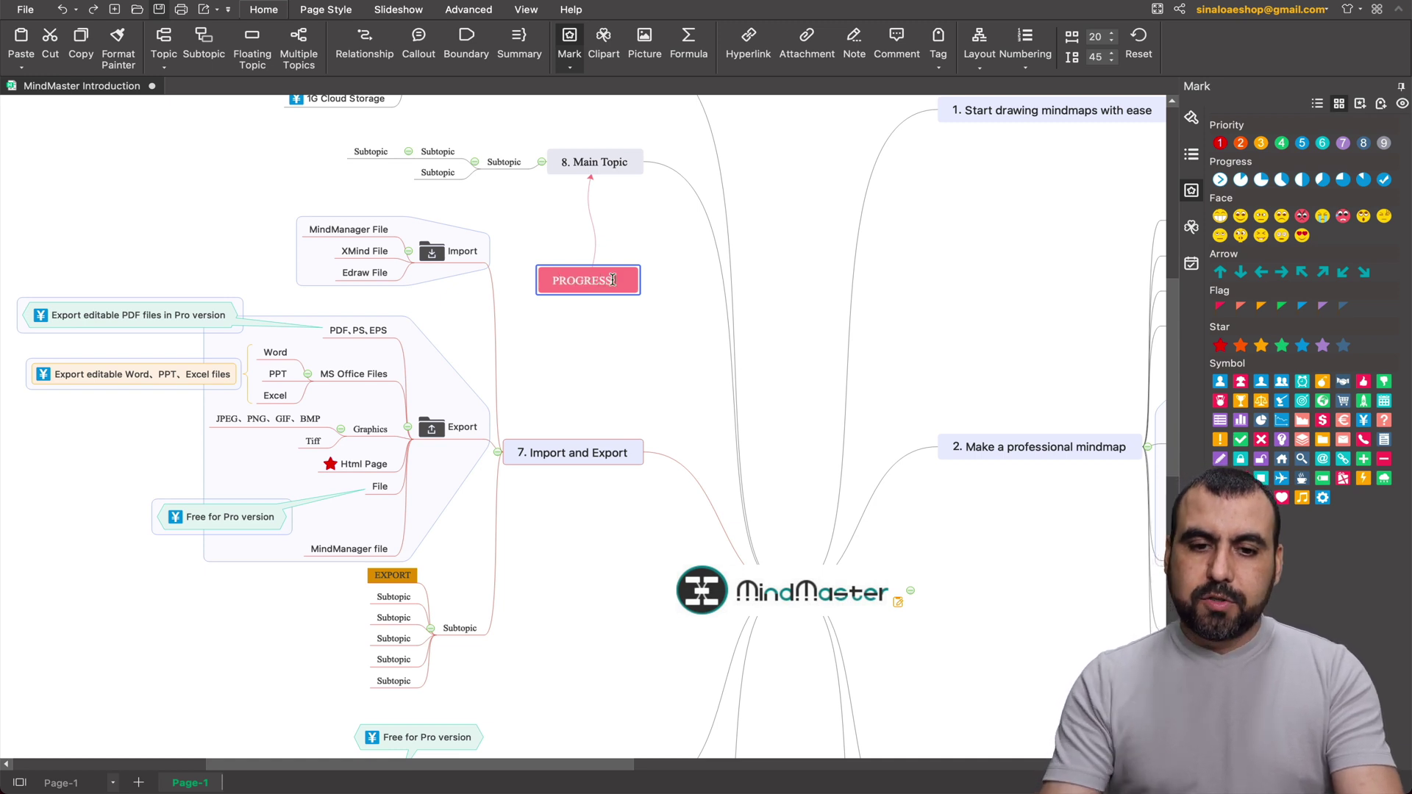
click(1260, 180)
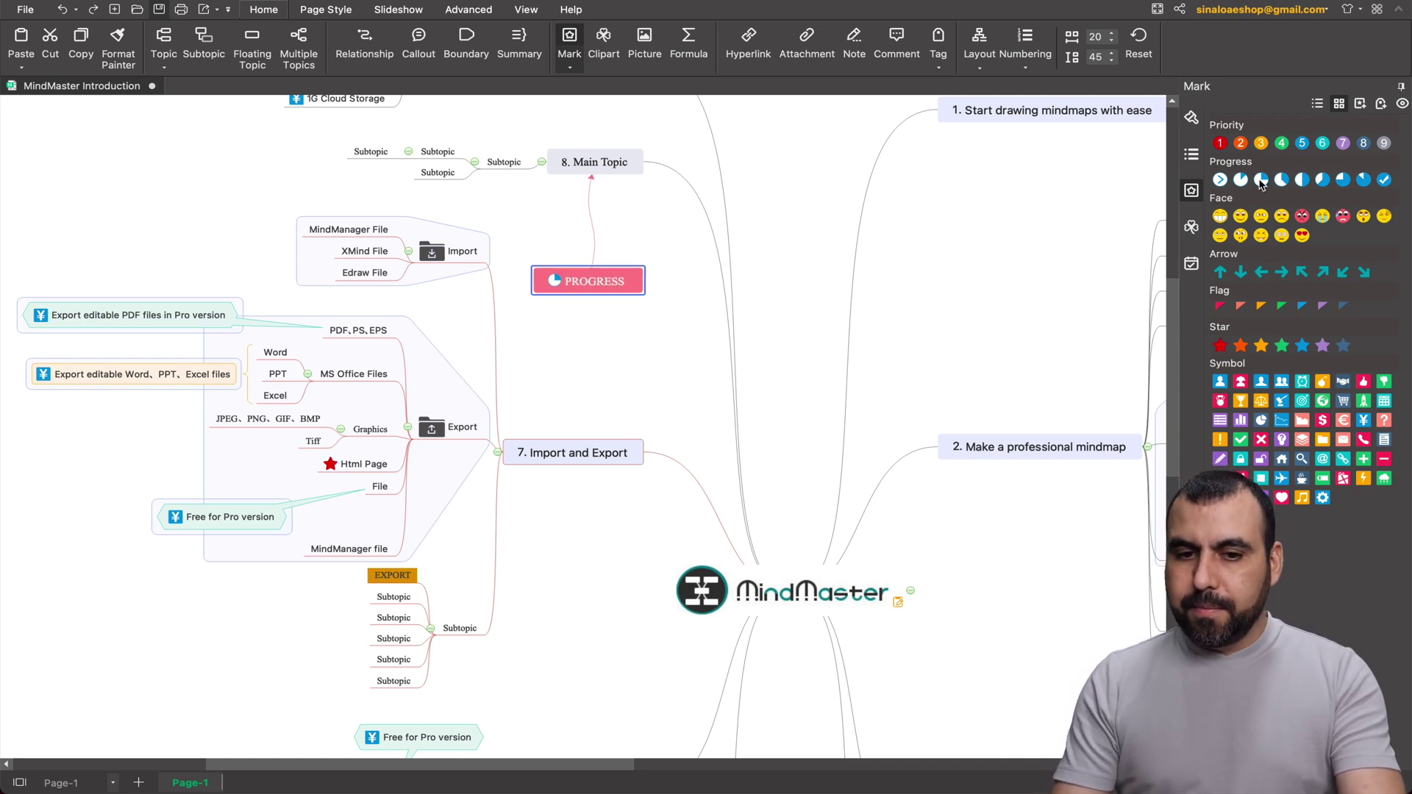
click(556, 282)
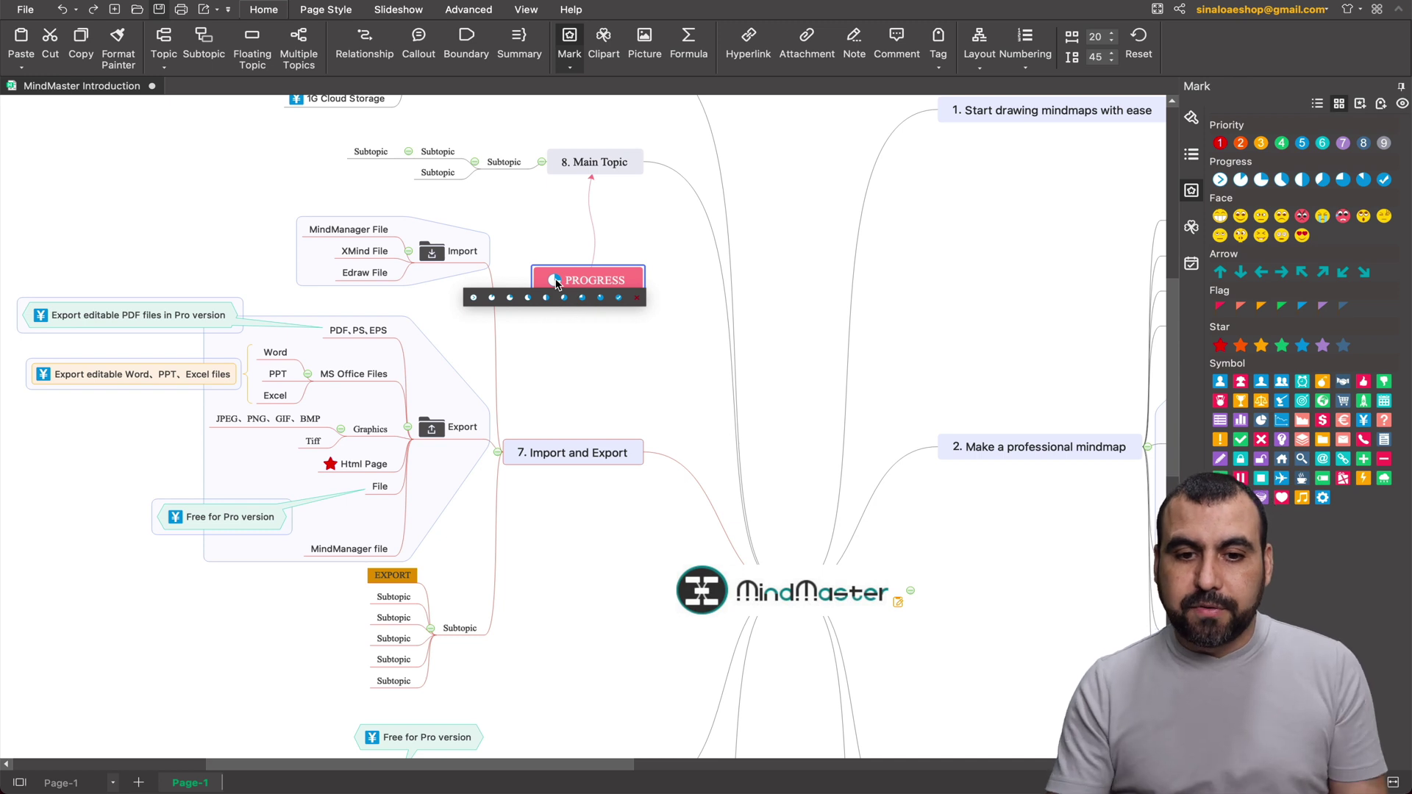
click(602, 301)
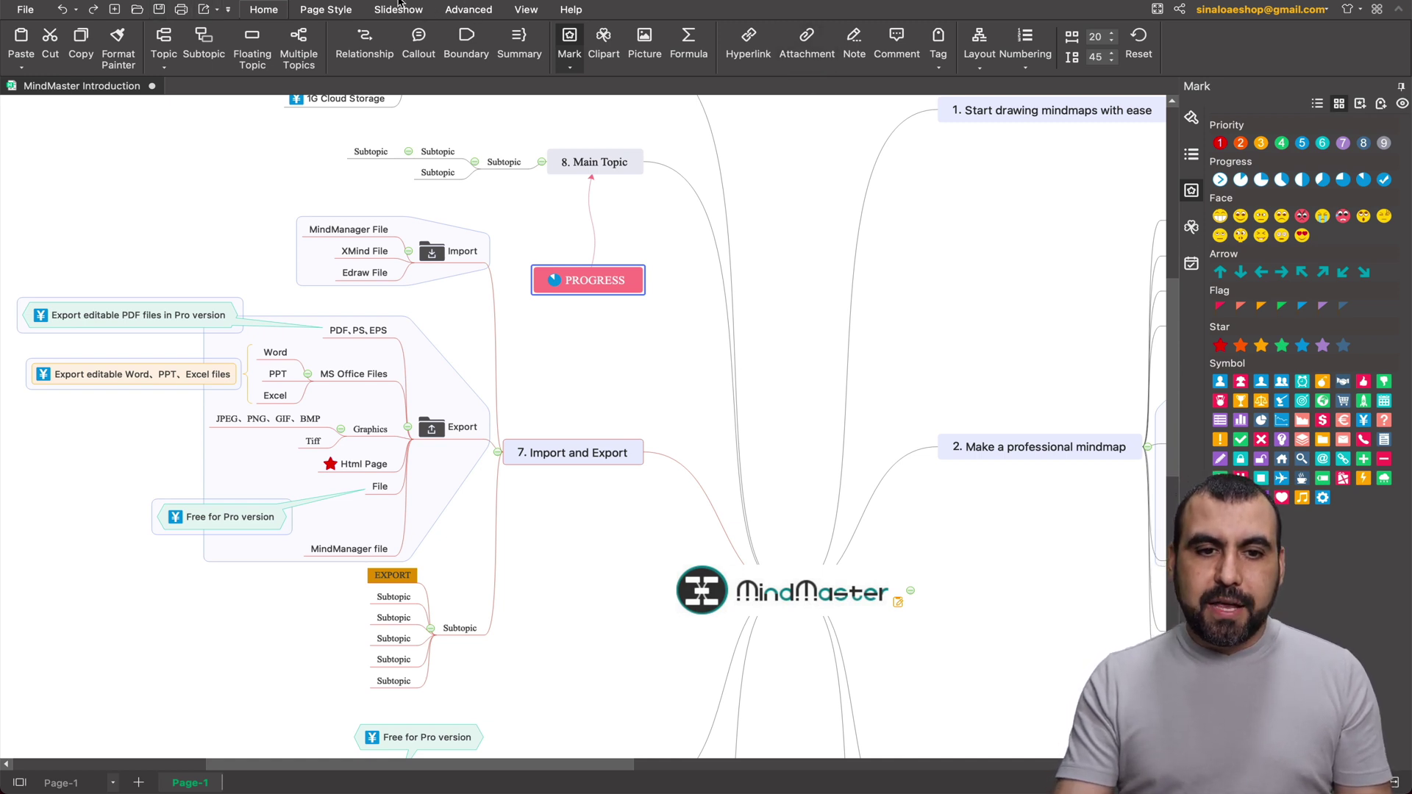
- Apply a light theme from Page Style > Theme, choosing Cover to replace custom formatting
click(335, 11)
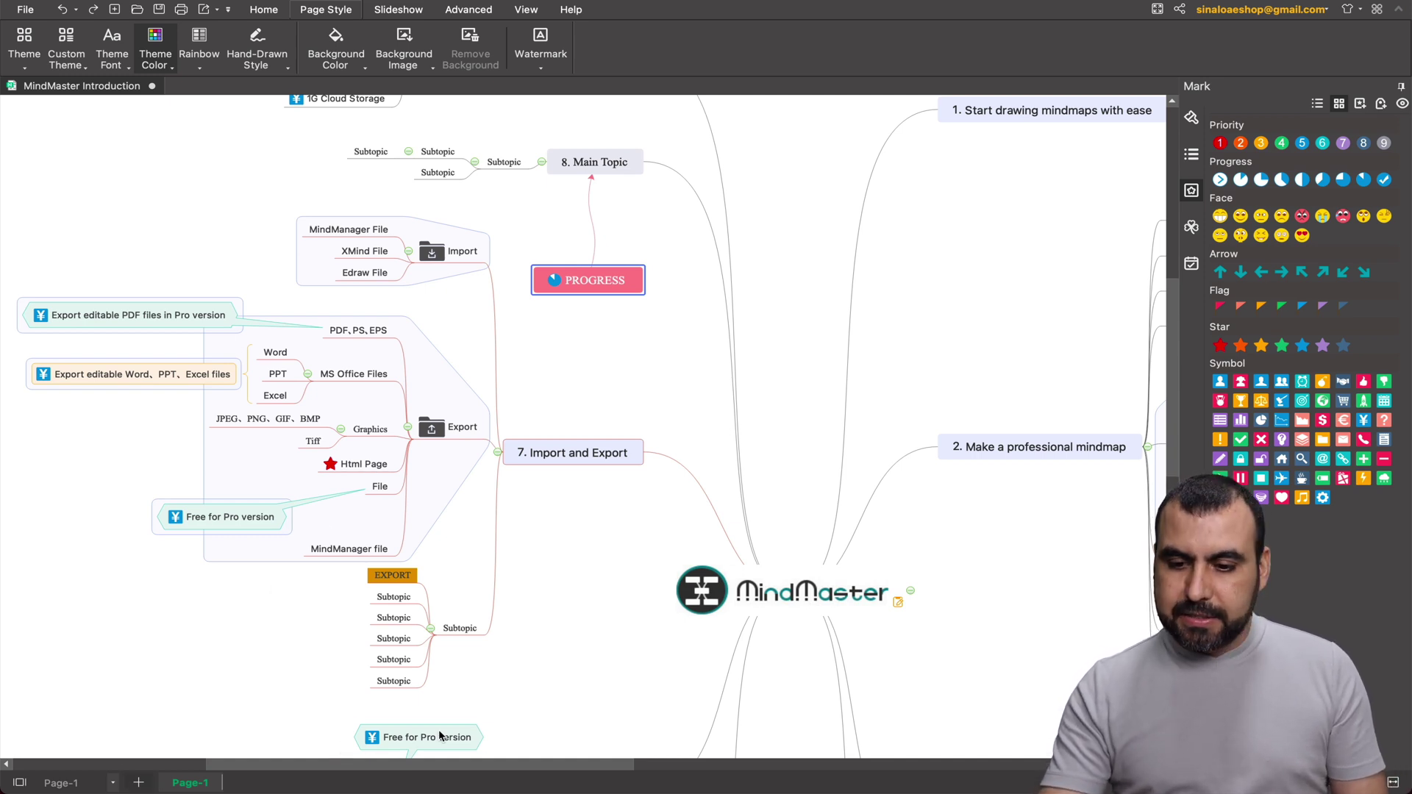
scroll(219, 392, down, 5)
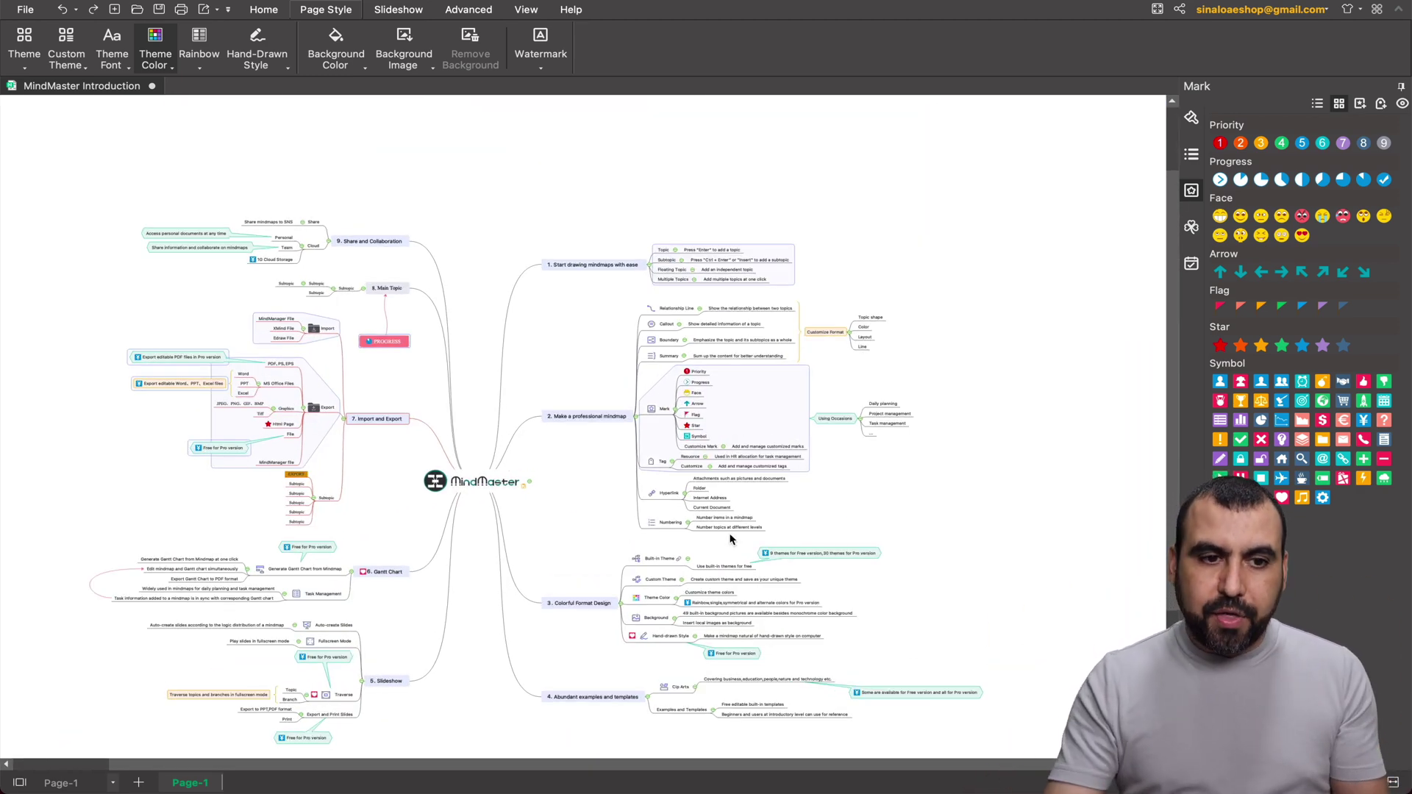
click(33, 57)
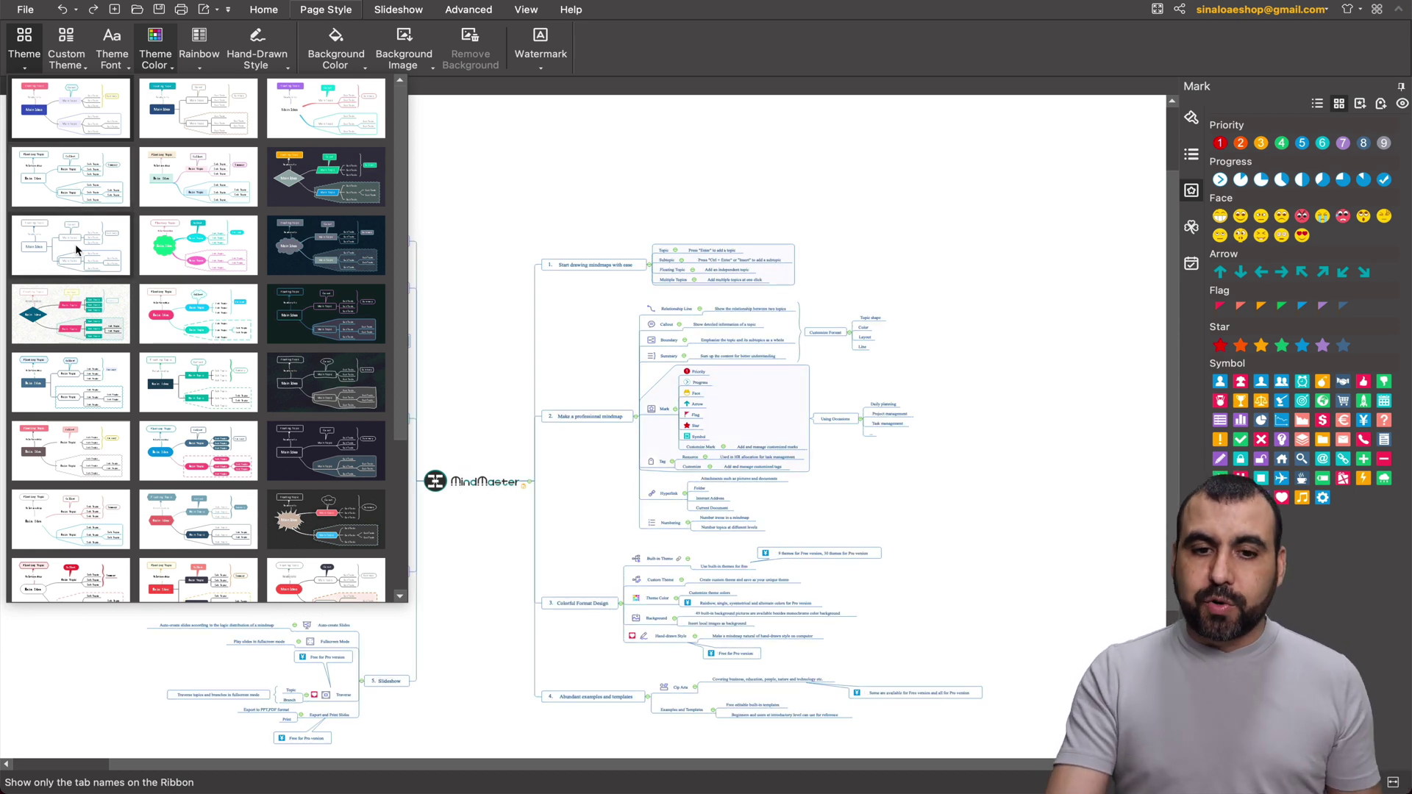
click(76, 250)
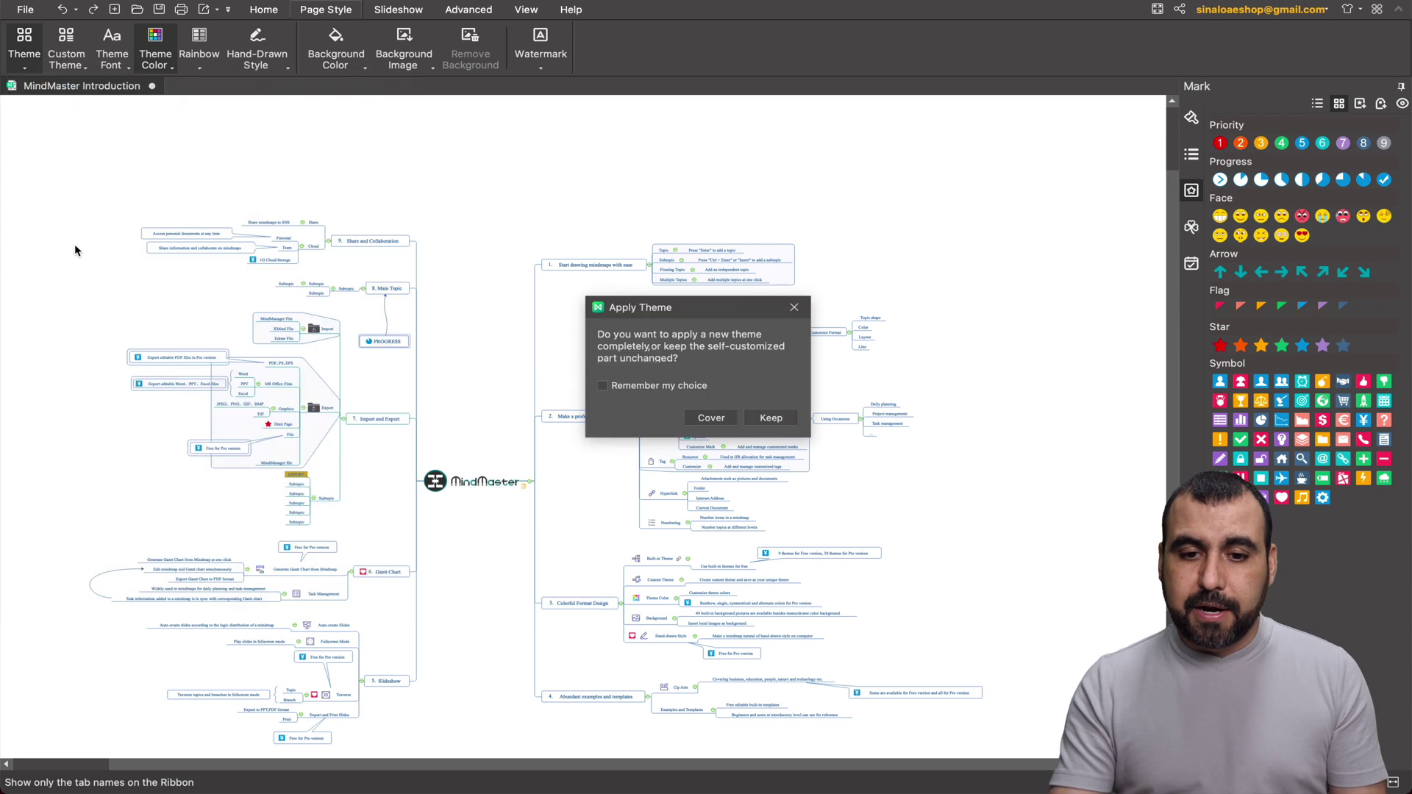
click(711, 419)
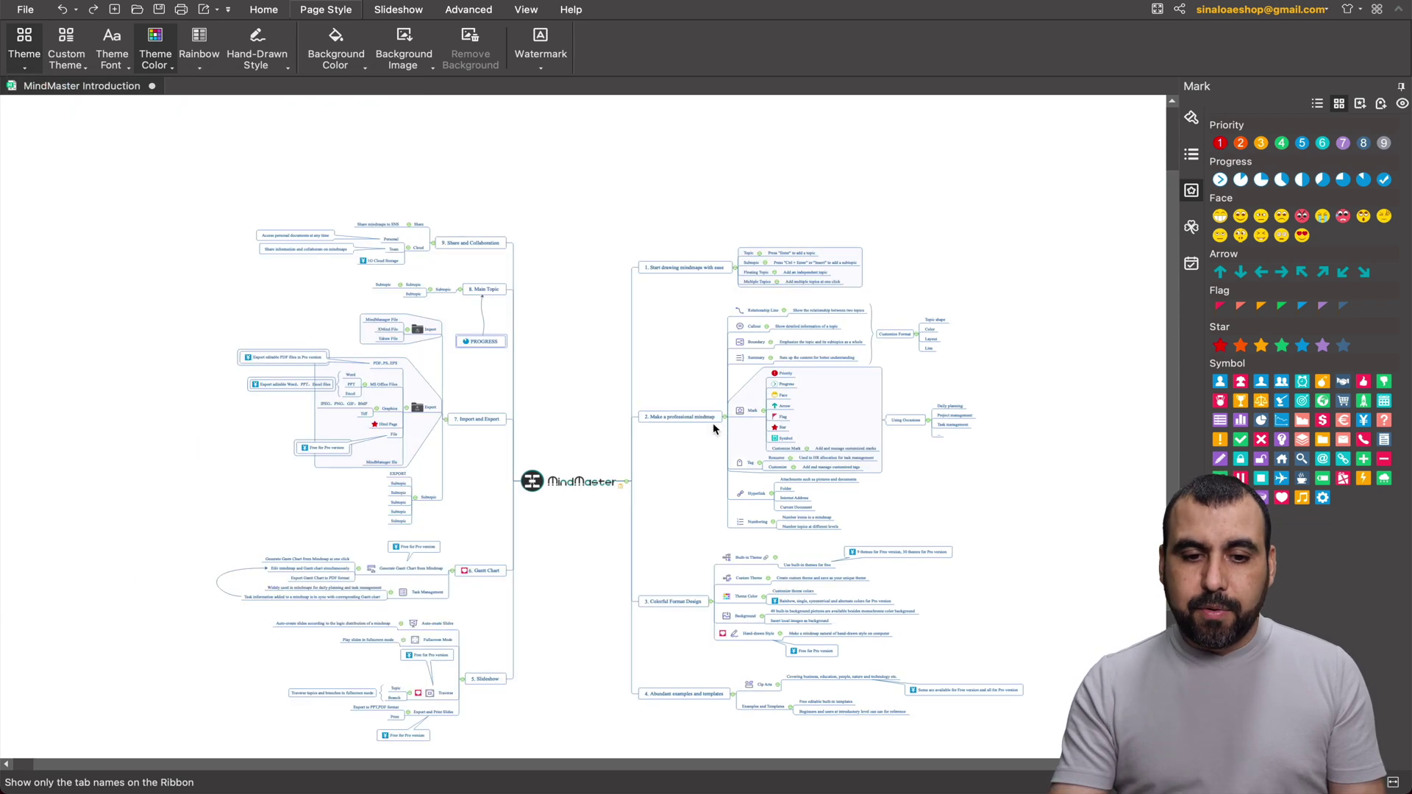
click(397, 10)
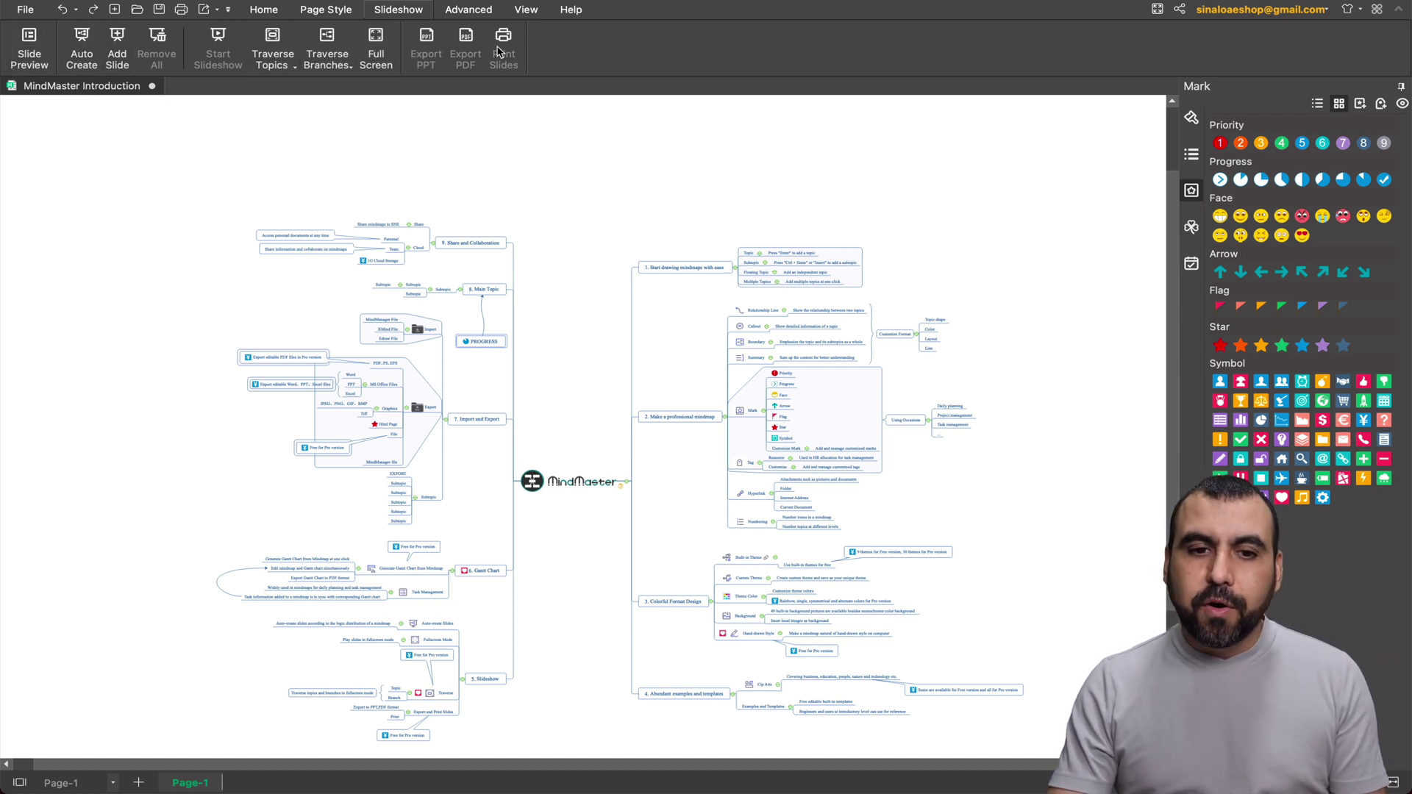
click(478, 11)
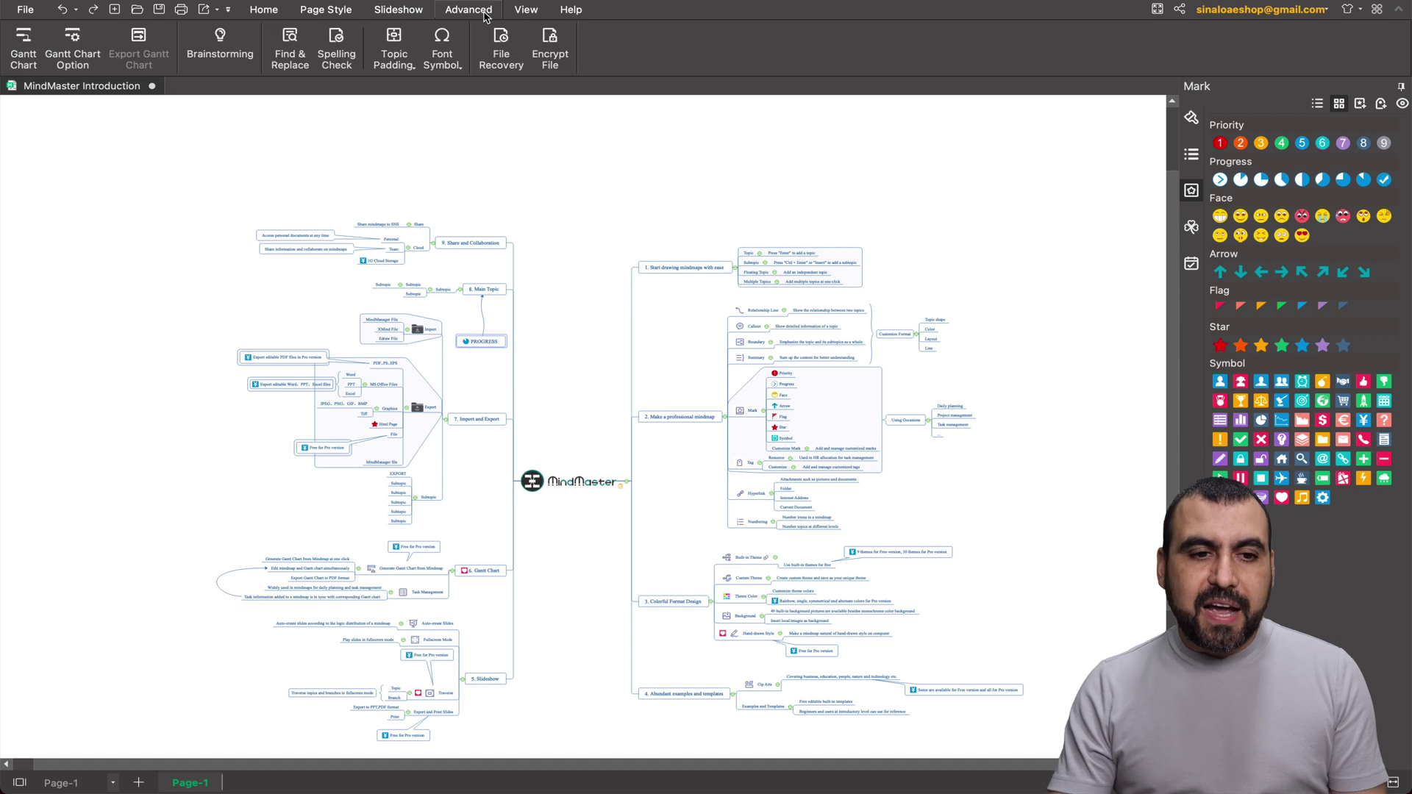
click(20, 44)
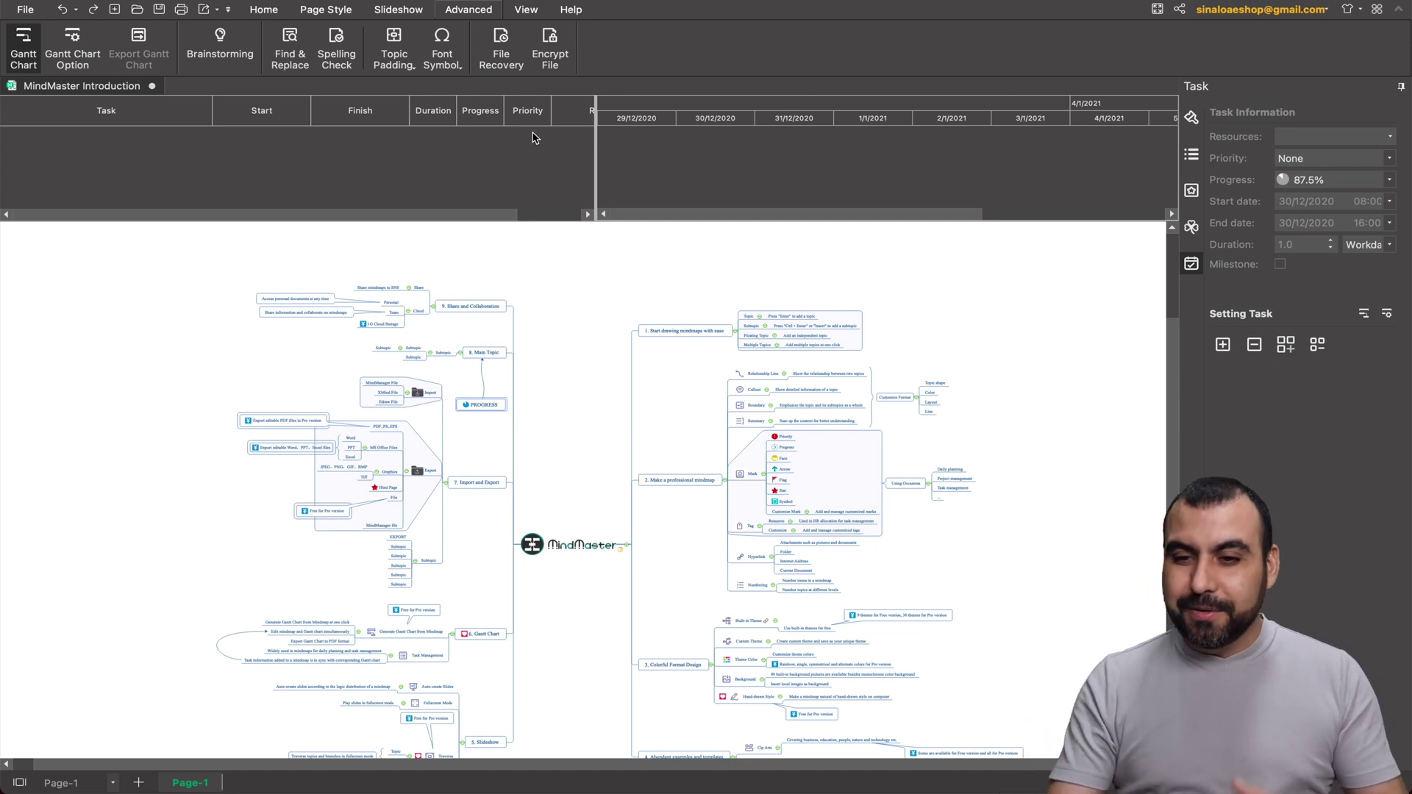
click(24, 53)
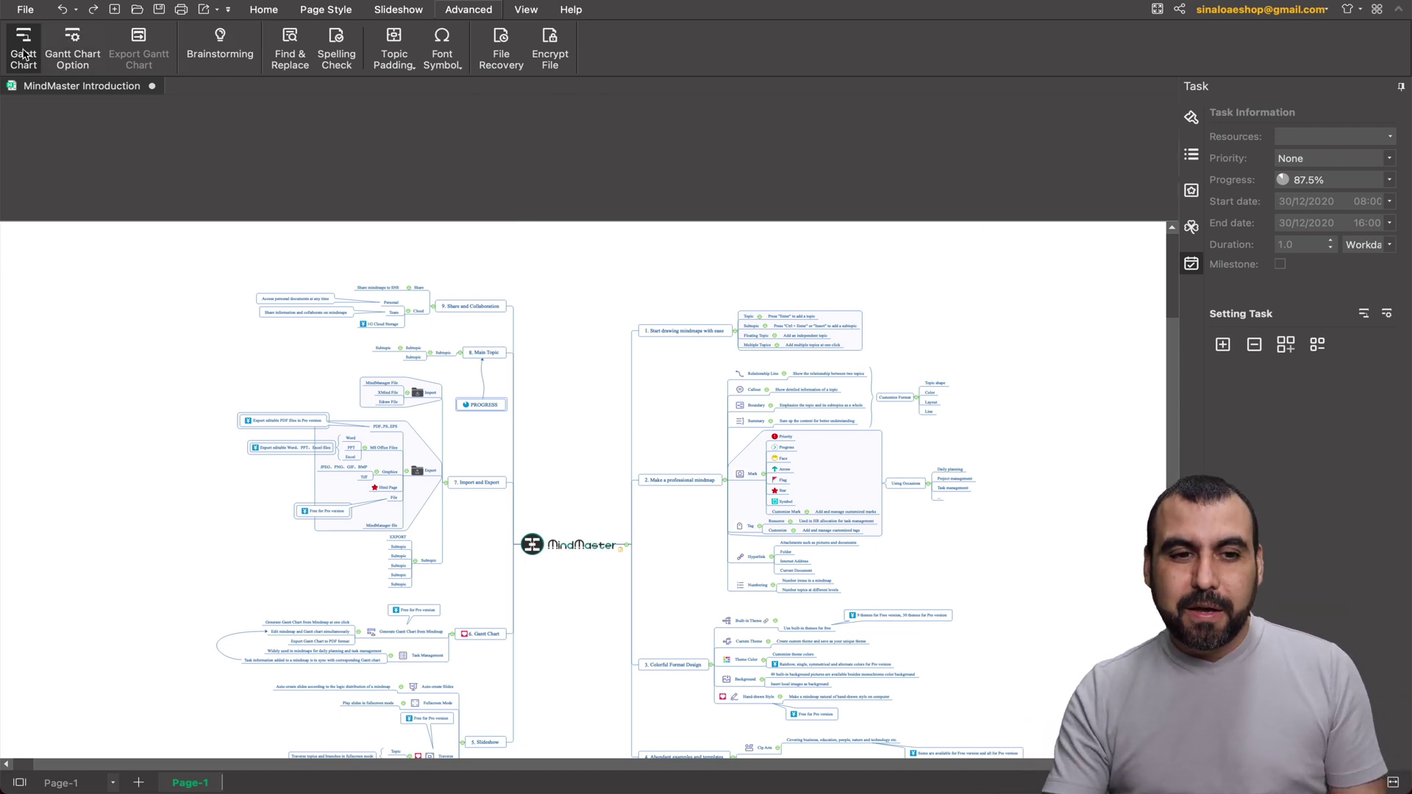
click(24, 10)
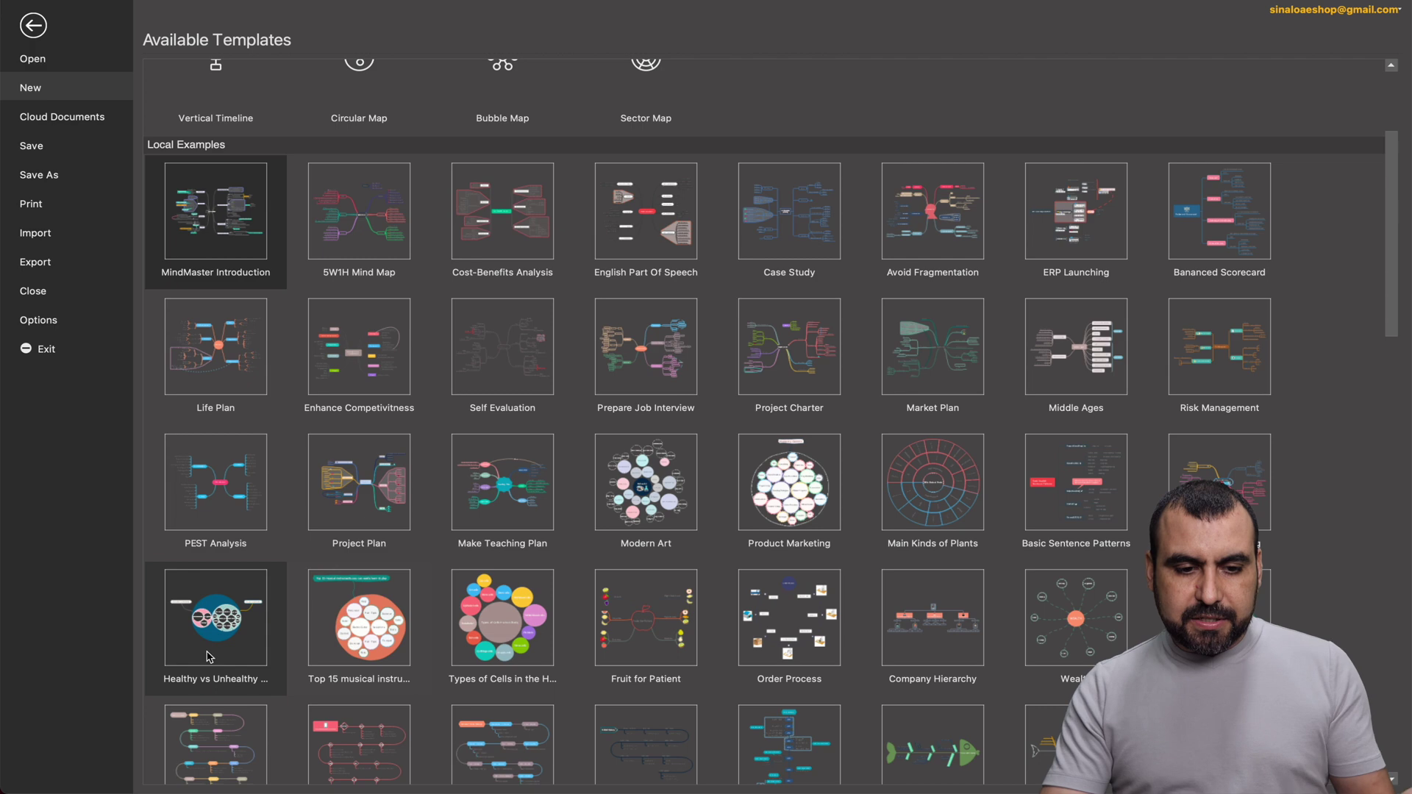
- Scroll through the Local Examples and open the Wedding Day Timeline template
scroll(868, 499, down, 4)
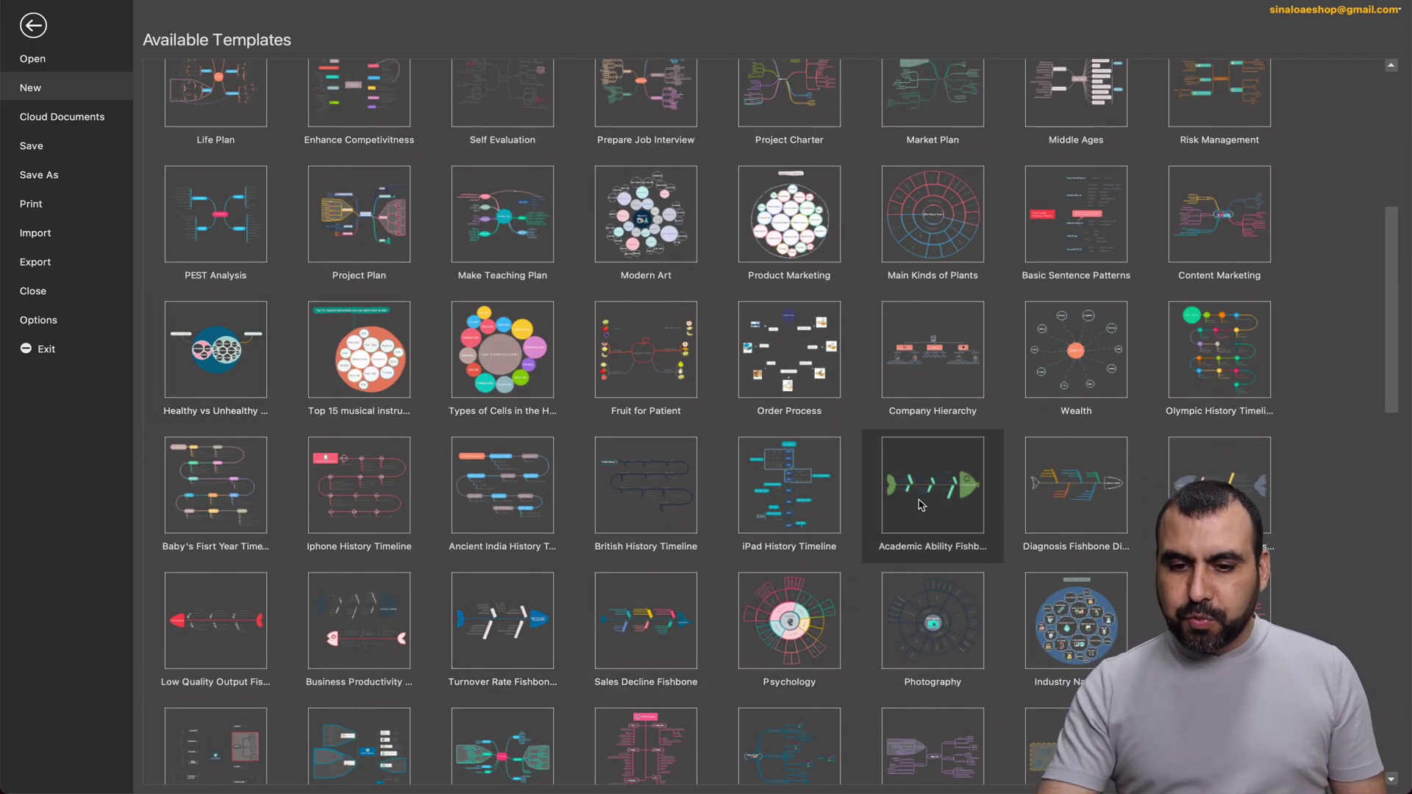
scroll(757, 510, down, 8)
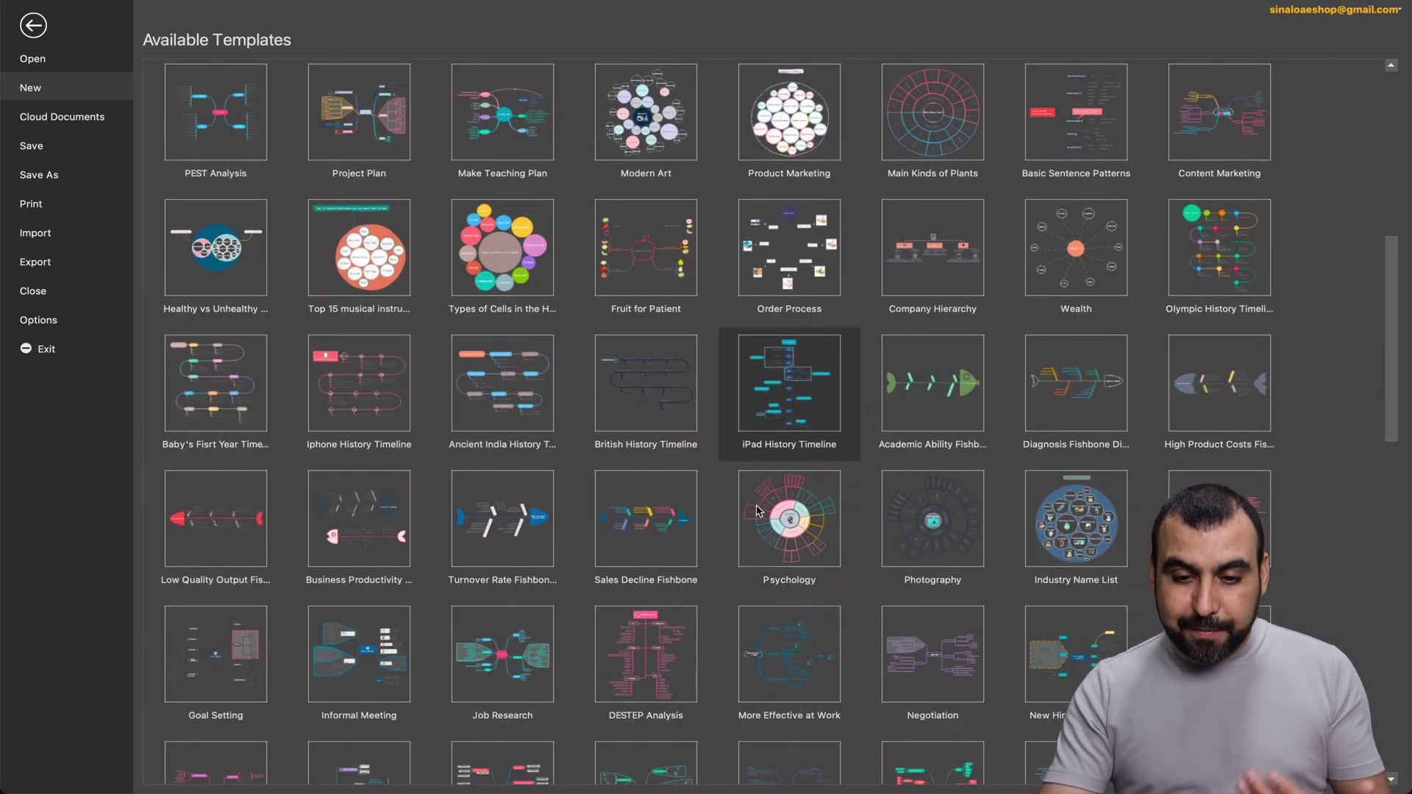
scroll(759, 510, down, 10)
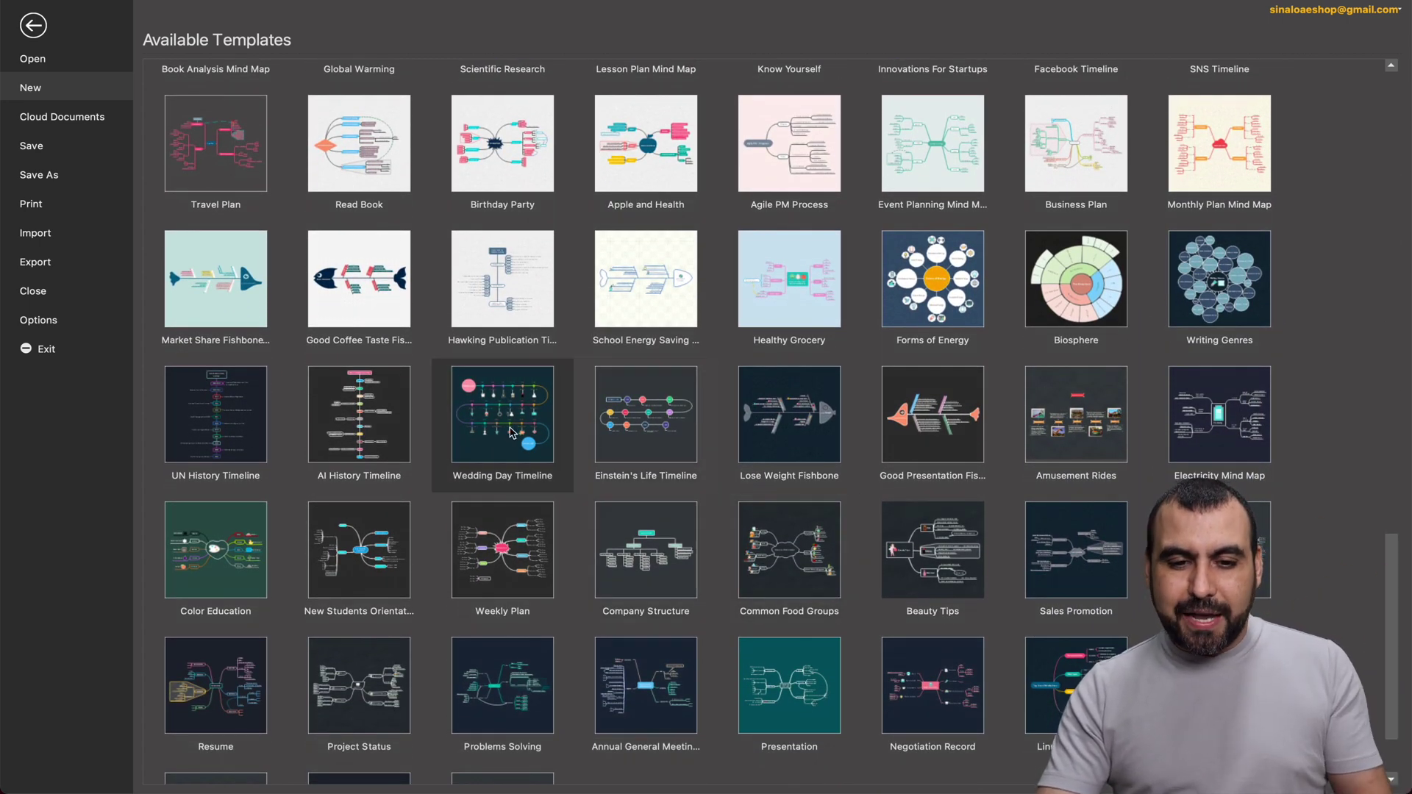
click(512, 432)
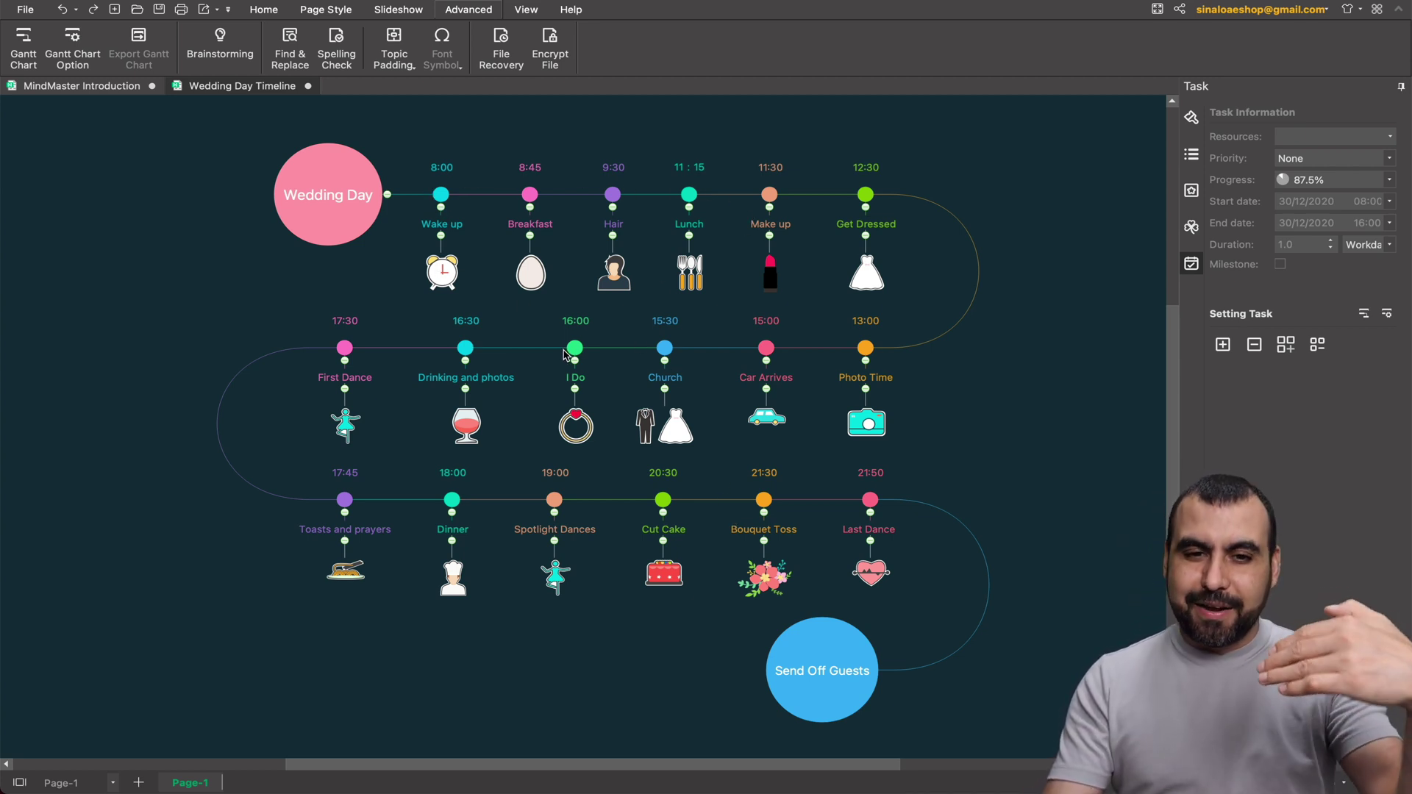
- Return to the template gallery and open the Einstein's Life Timeline template
click(22, 11)
scroll(597, 522, down, 1)
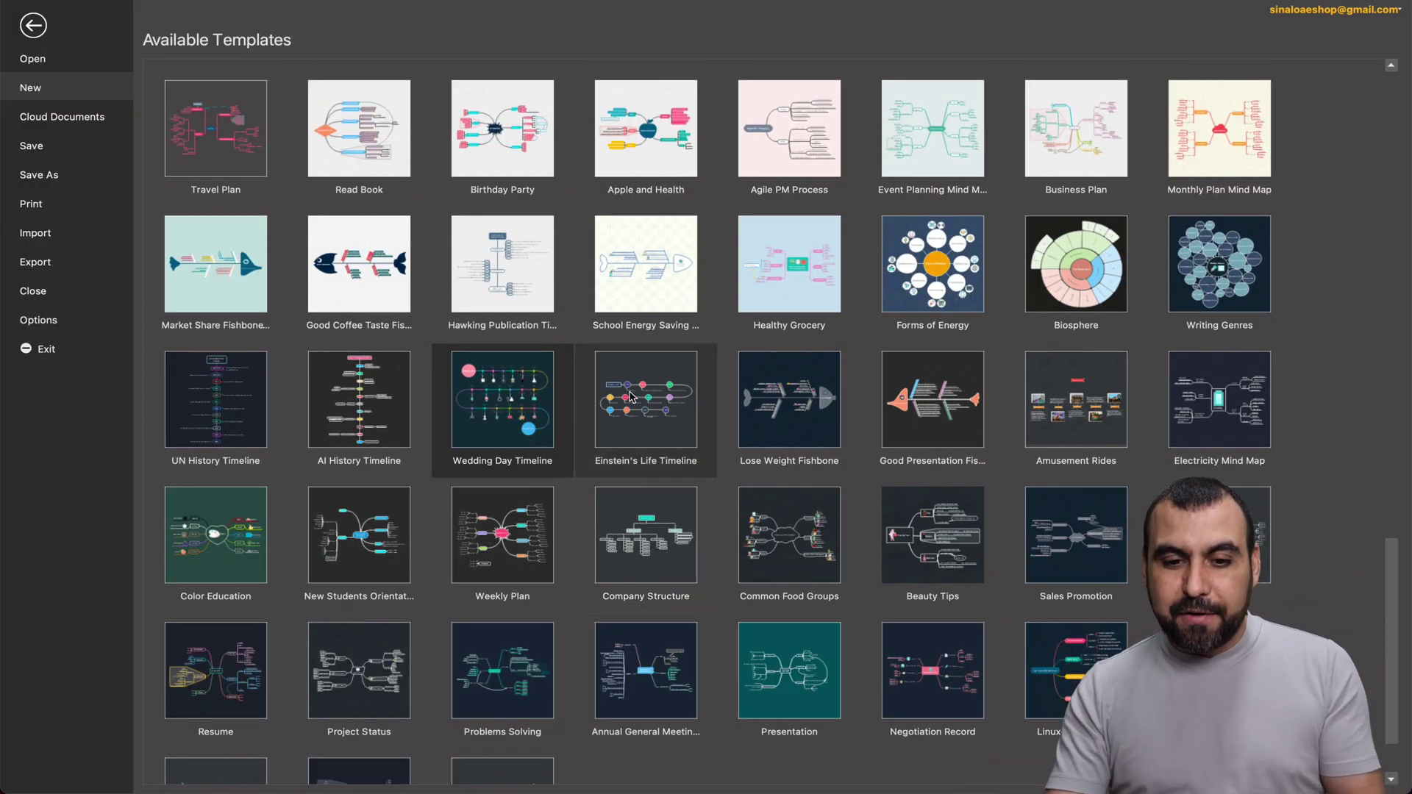
click(630, 397)
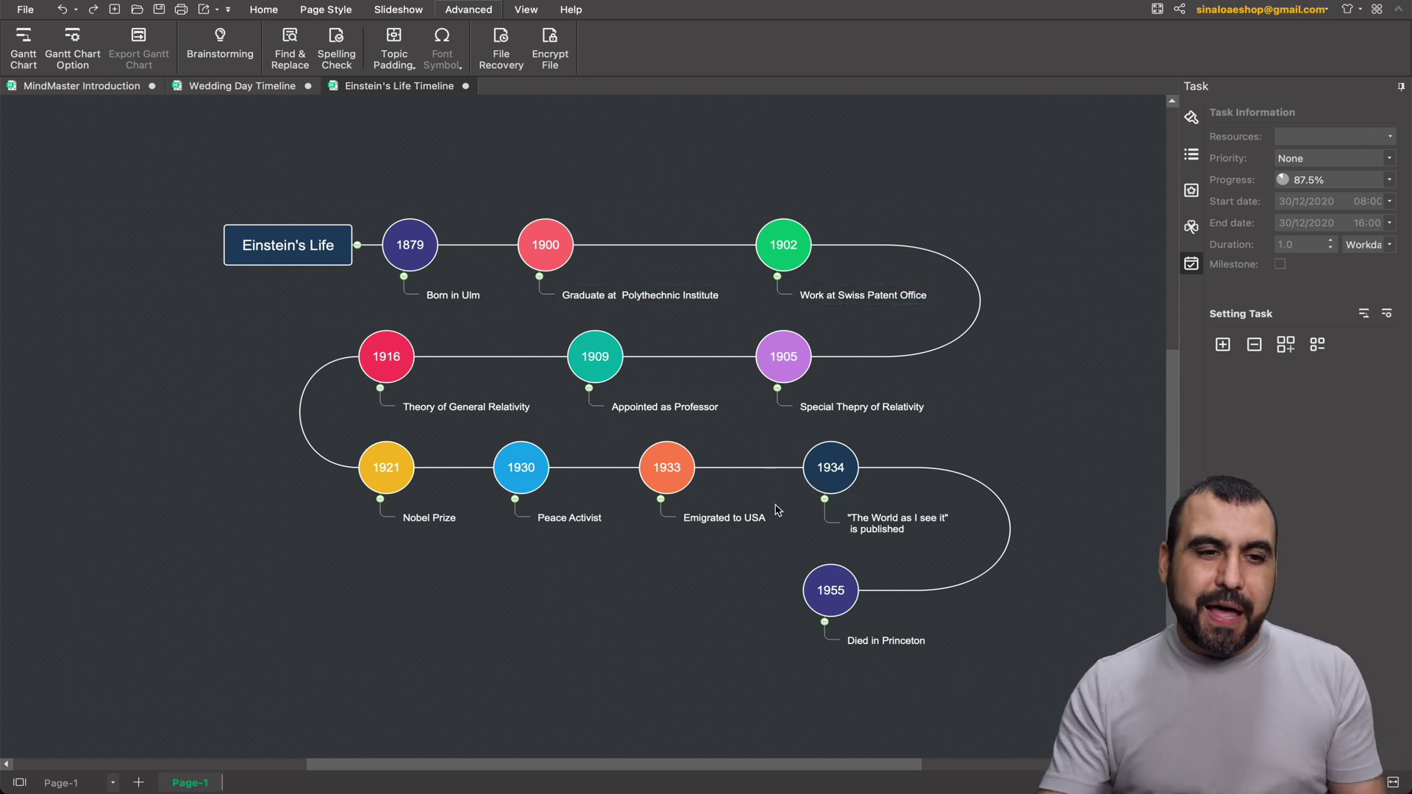
- Go back to the template gallery and open the Company Structure template
click(25, 9)
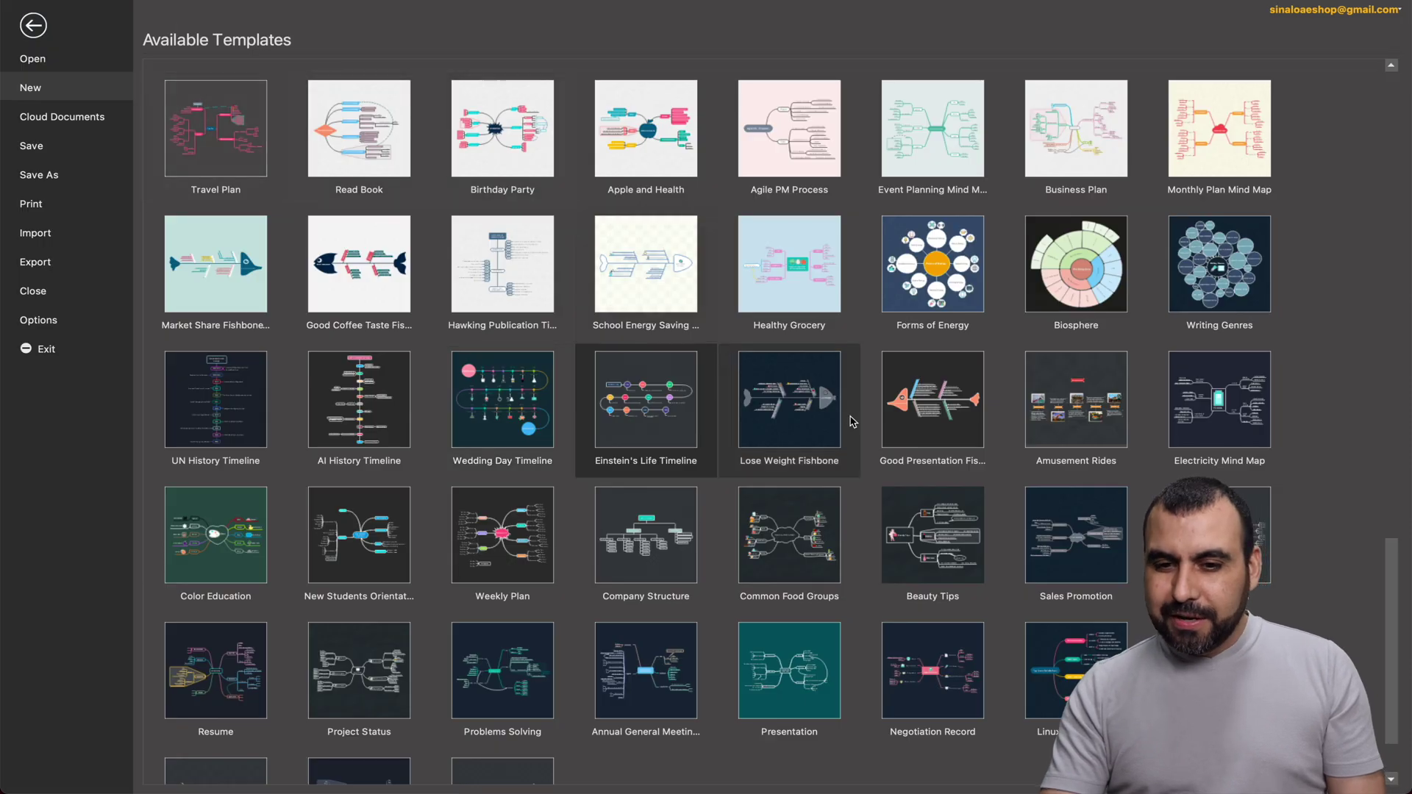
scroll(851, 421, up, 1)
scroll(852, 420, down, 2)
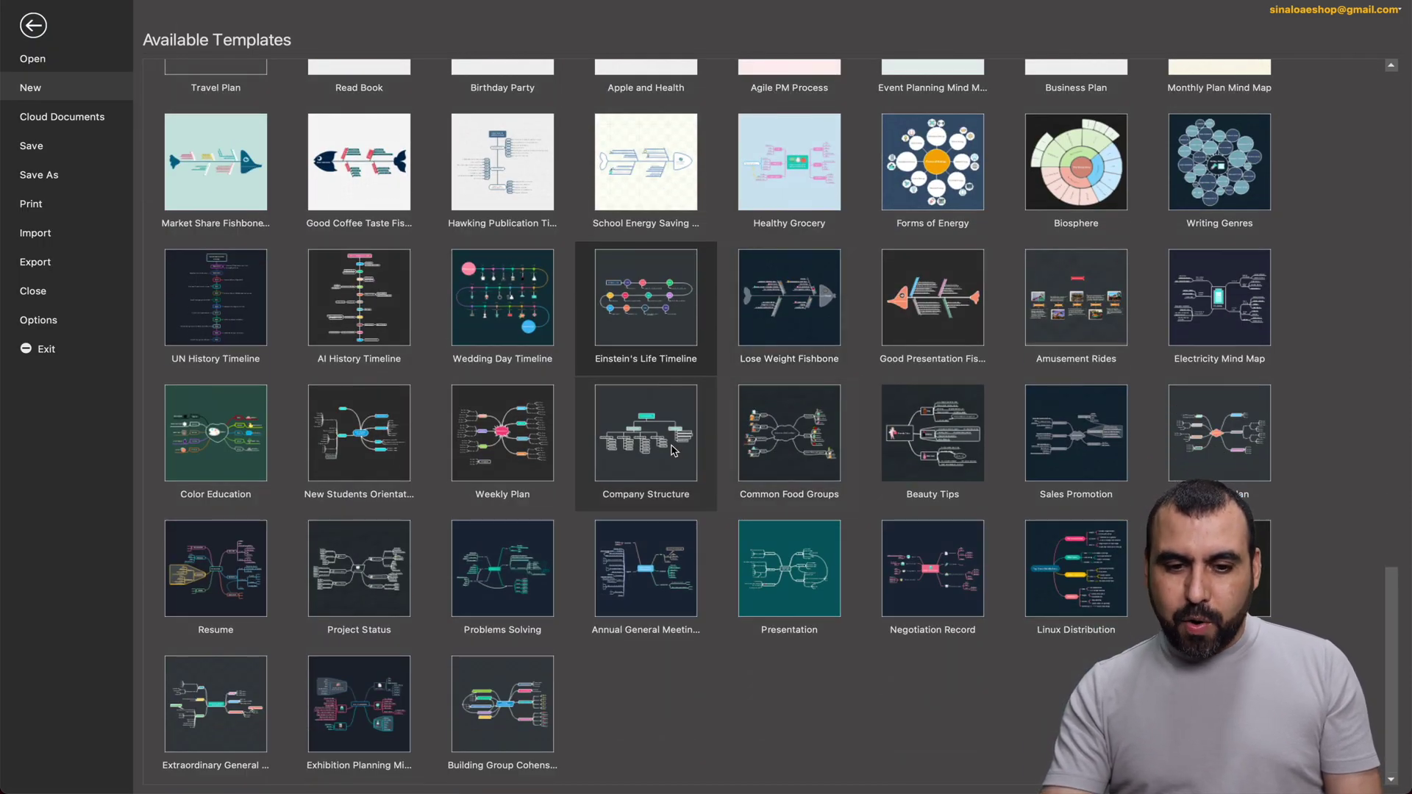
click(676, 452)
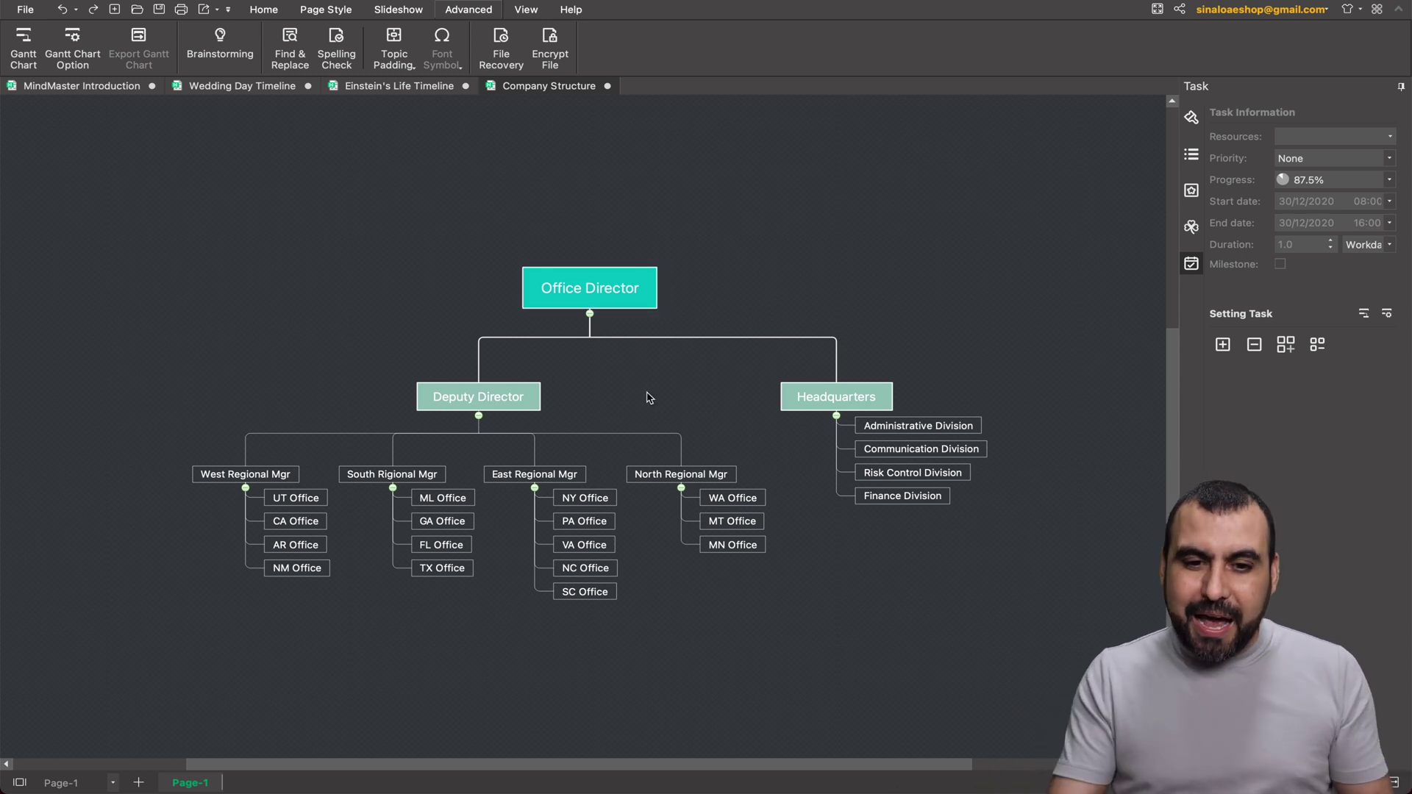
- Select Office Director, Deputy Director, Headquarters, then the East, South and West Regional Mgr topics
click(605, 293)
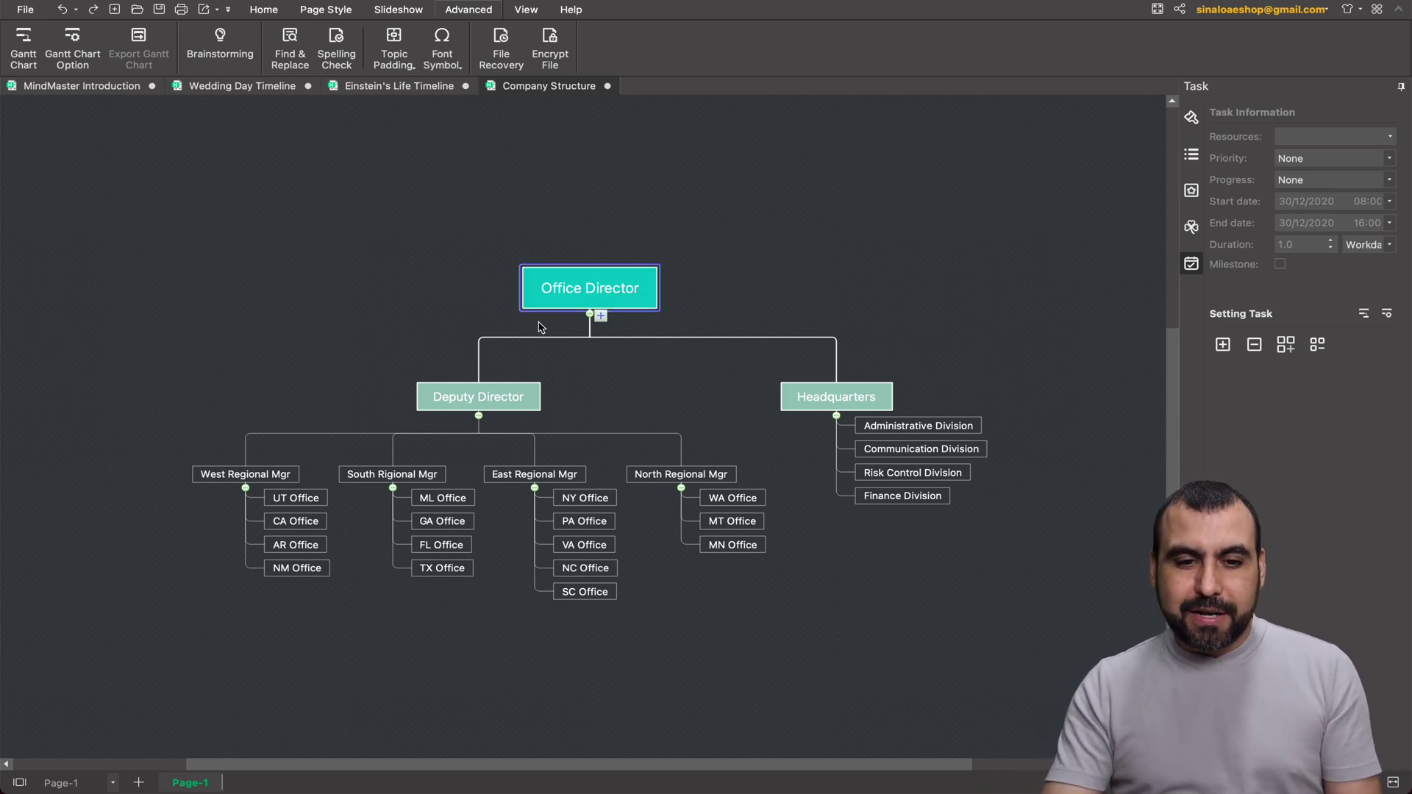
click(479, 401)
click(866, 391)
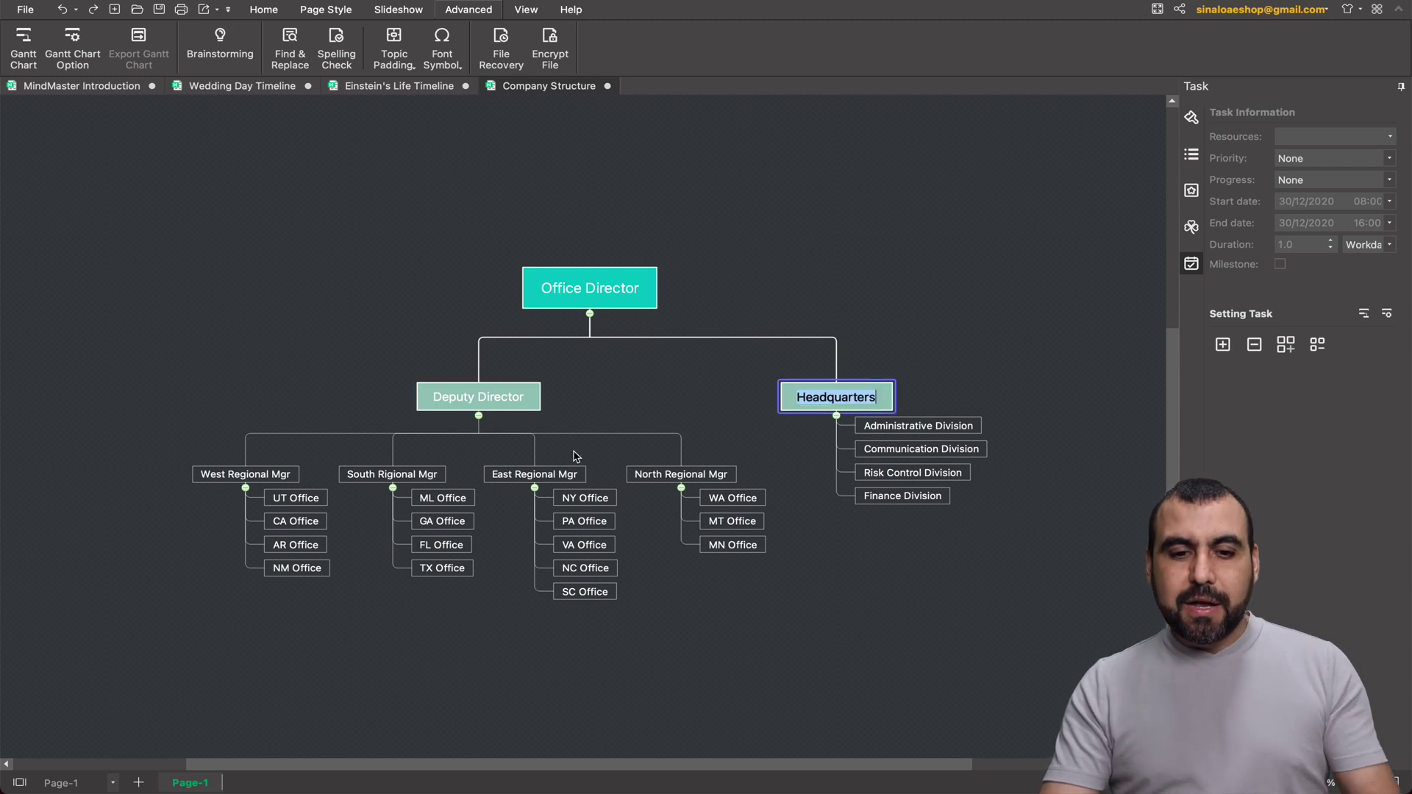
click(494, 400)
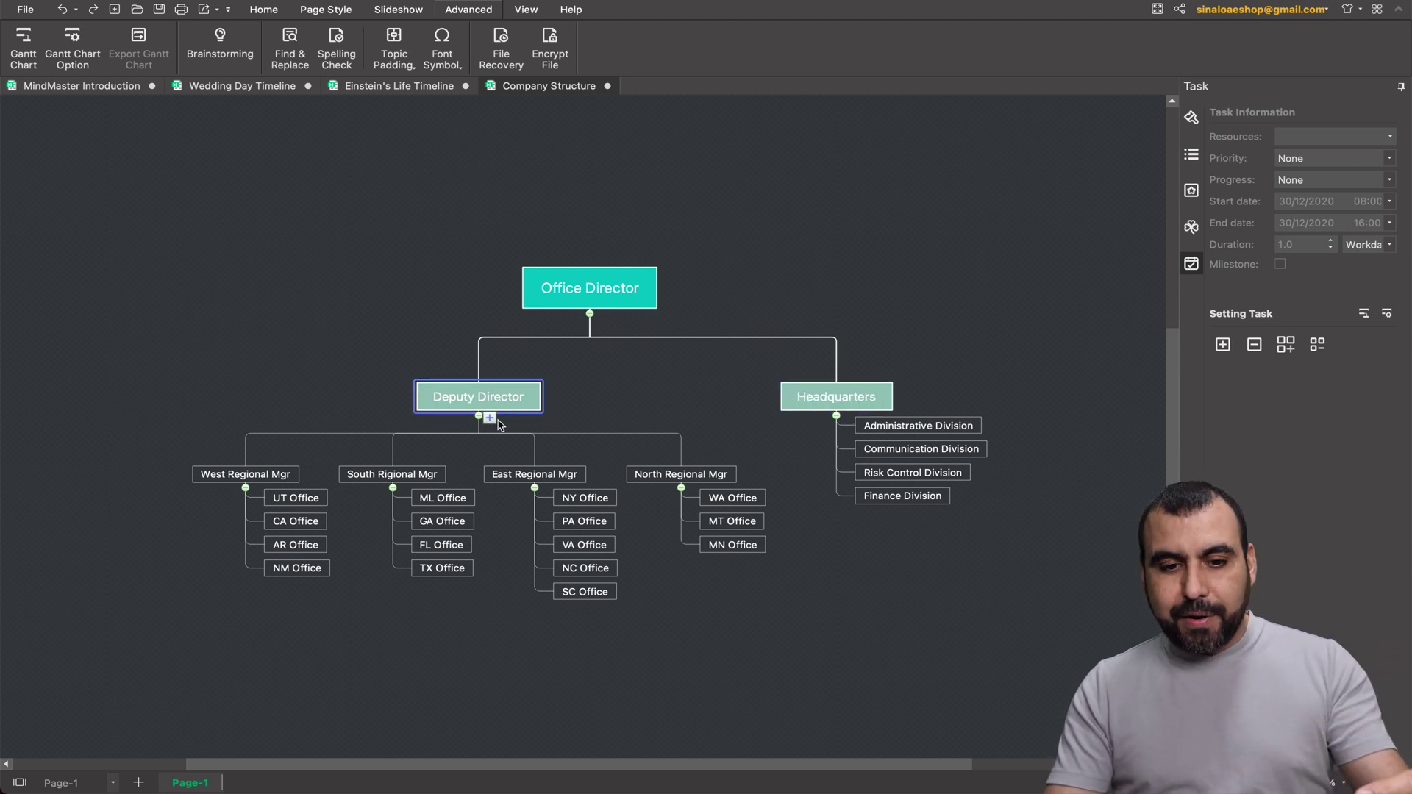
click(517, 479)
click(389, 478)
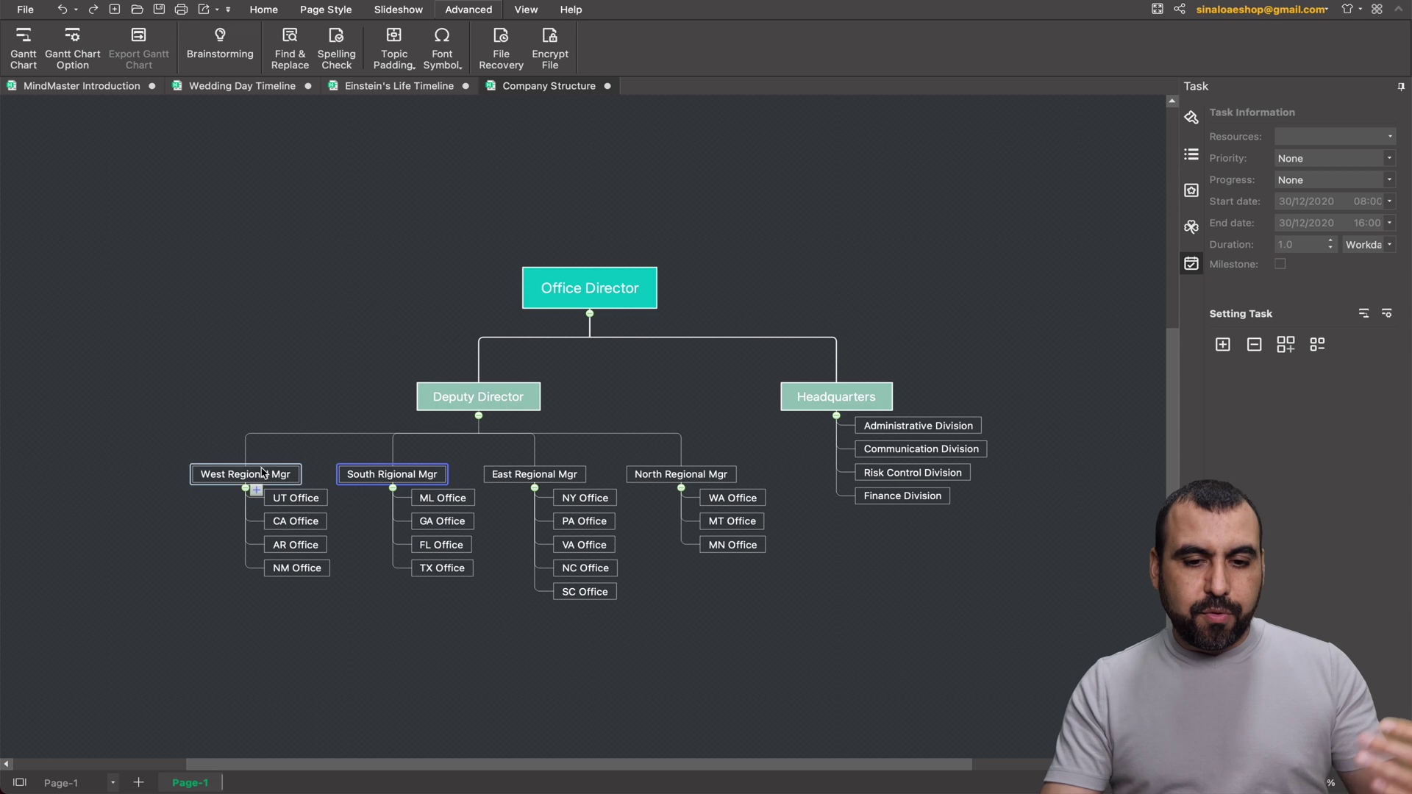
click(261, 474)
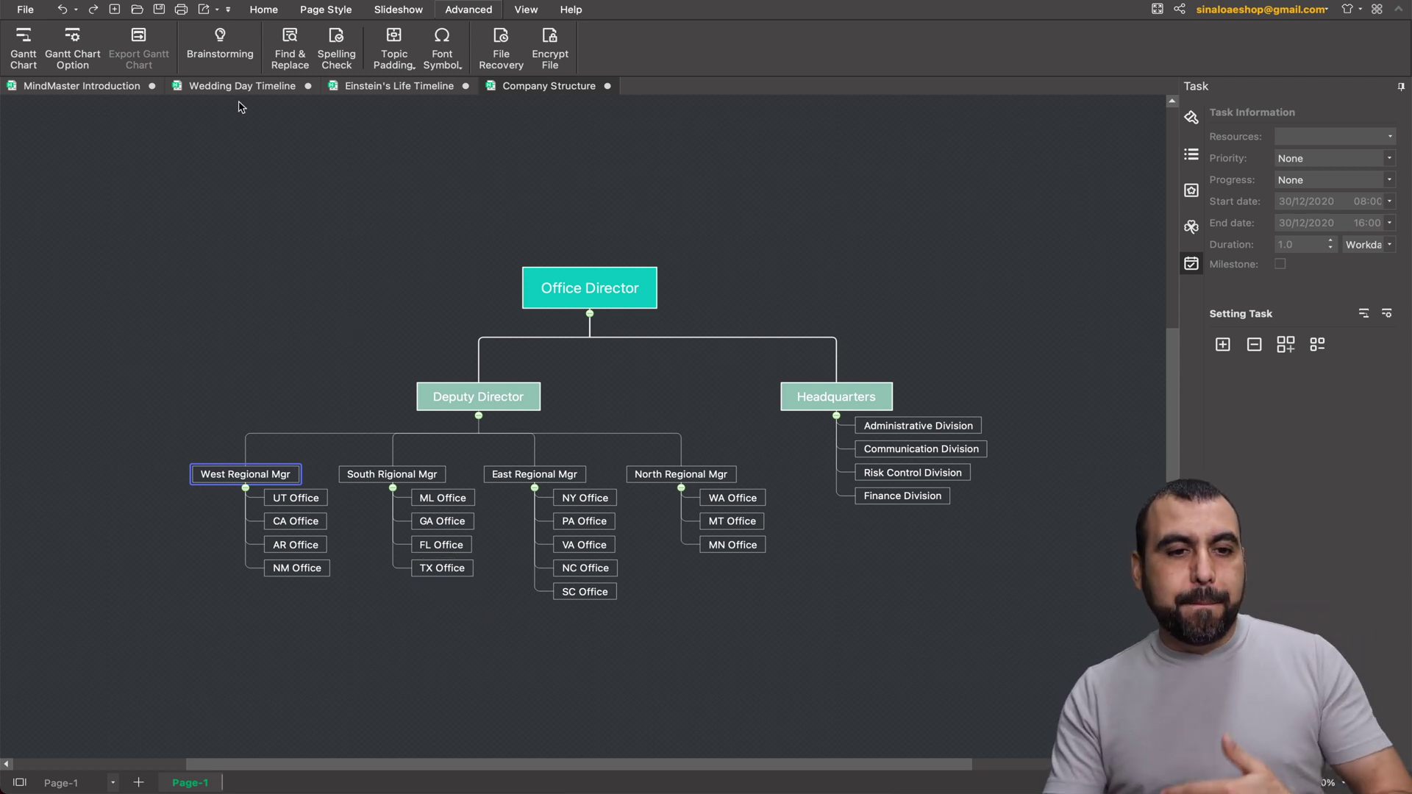
- Switch the ribbon to the Home tab to show the topic-editing tools
click(263, 10)
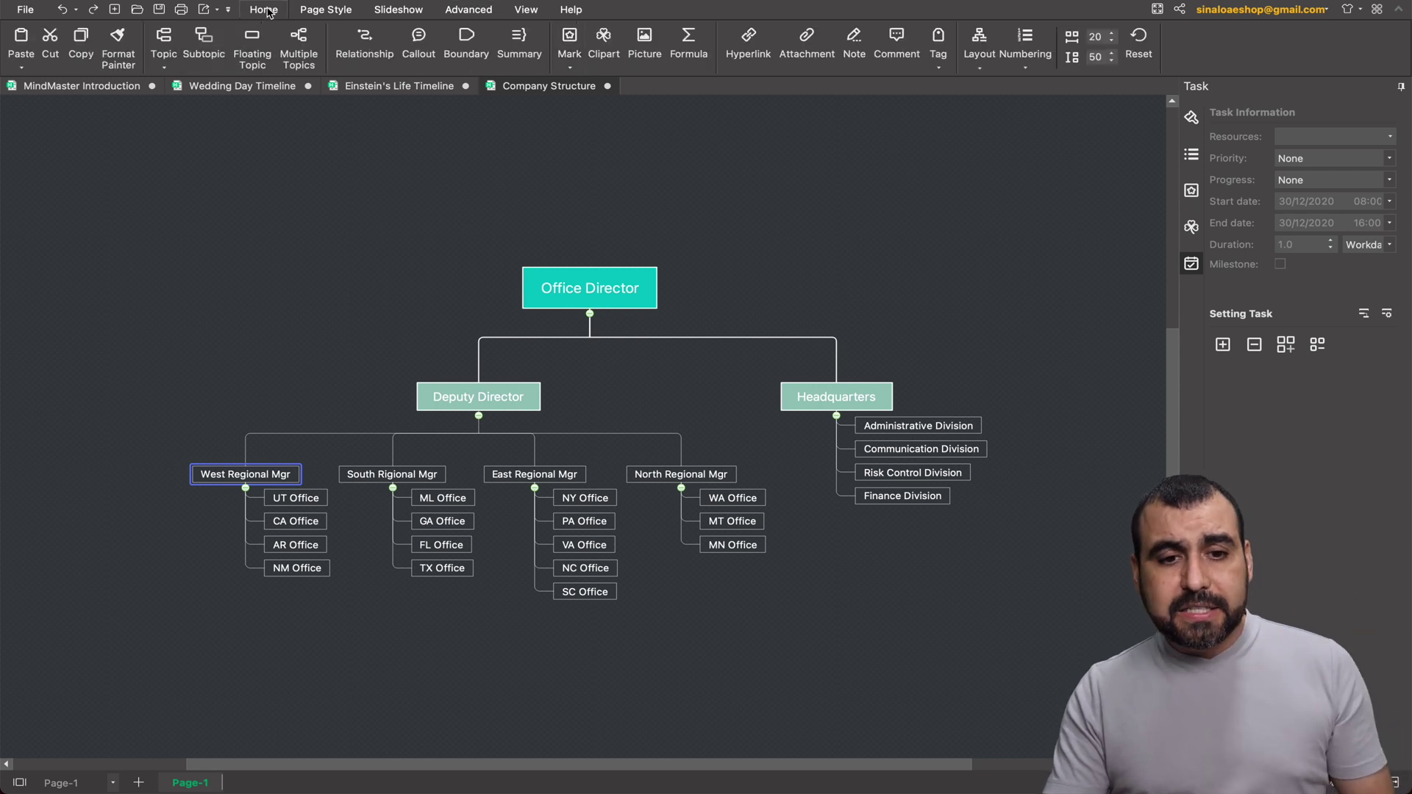